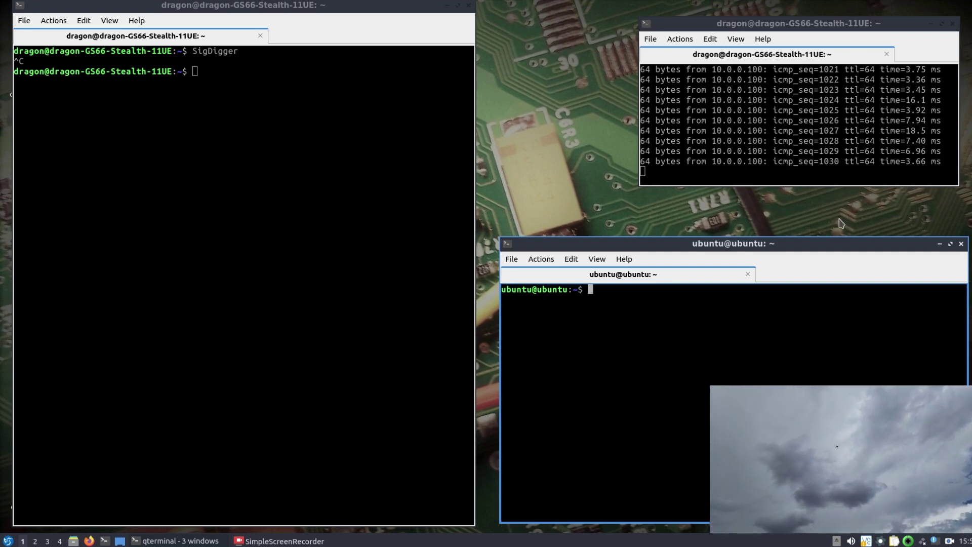
- Run 'suscli devserv if=10.0.0.100' on the drone, then relaunch SigDigger from the laptop terminal
text(suscli devserv if=10.0.0.100)
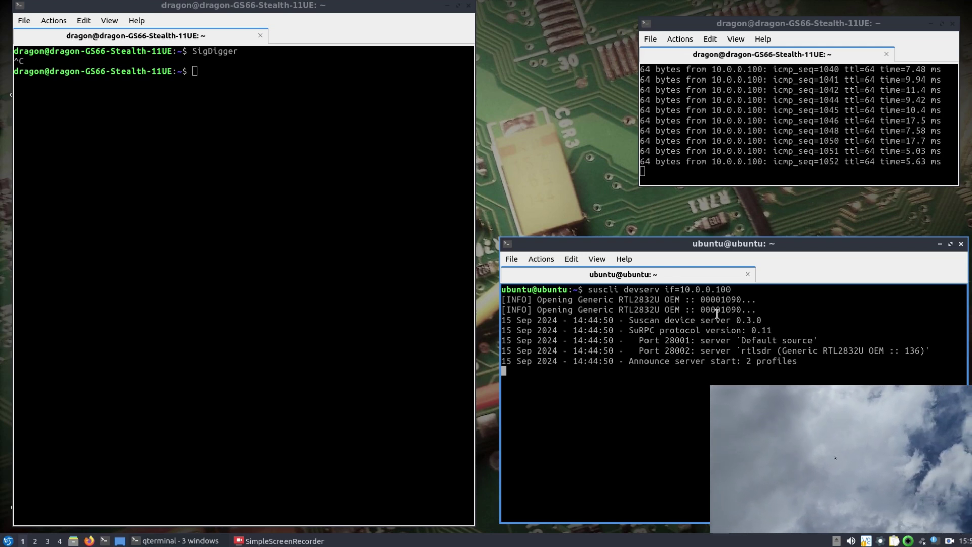
click(302, 239)
key(Up)
key(Return)
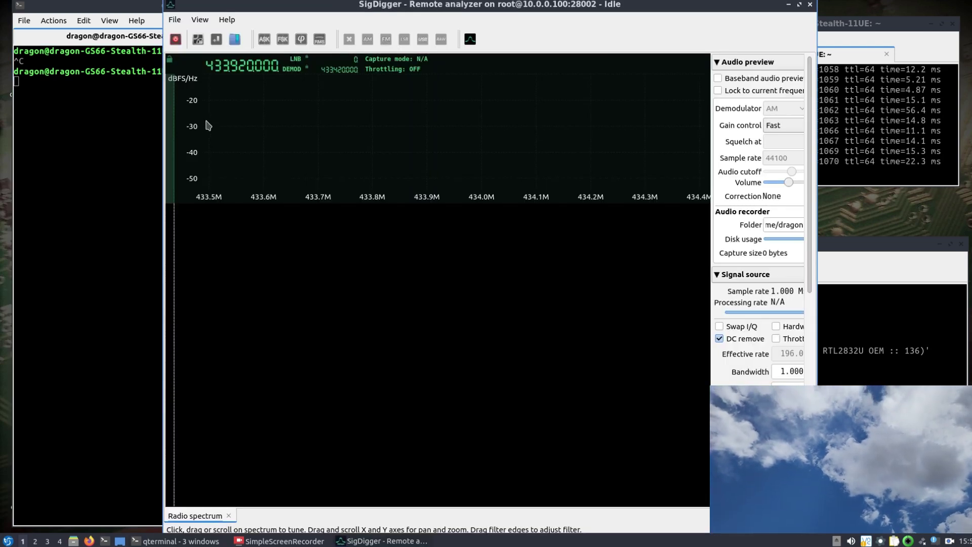
- Accept multicast LAN traffic on interface IP 10.0.0.101 in SigDigger's source settings and apply
click(196, 40)
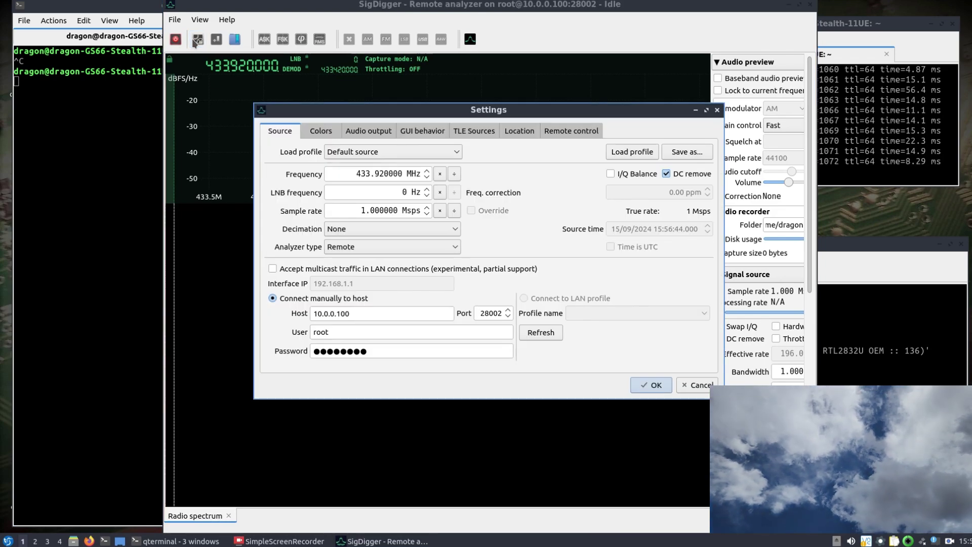
click(273, 268)
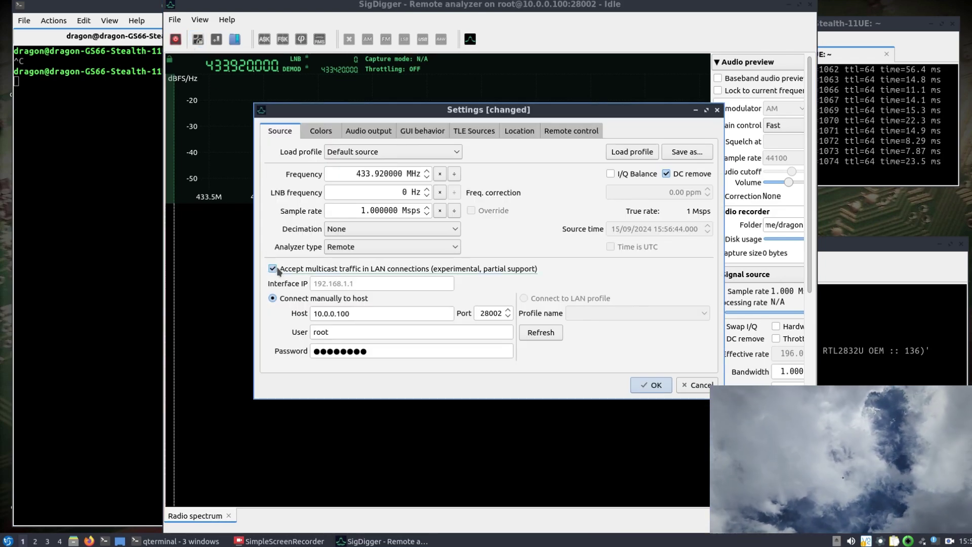
click(331, 286)
text(10.)
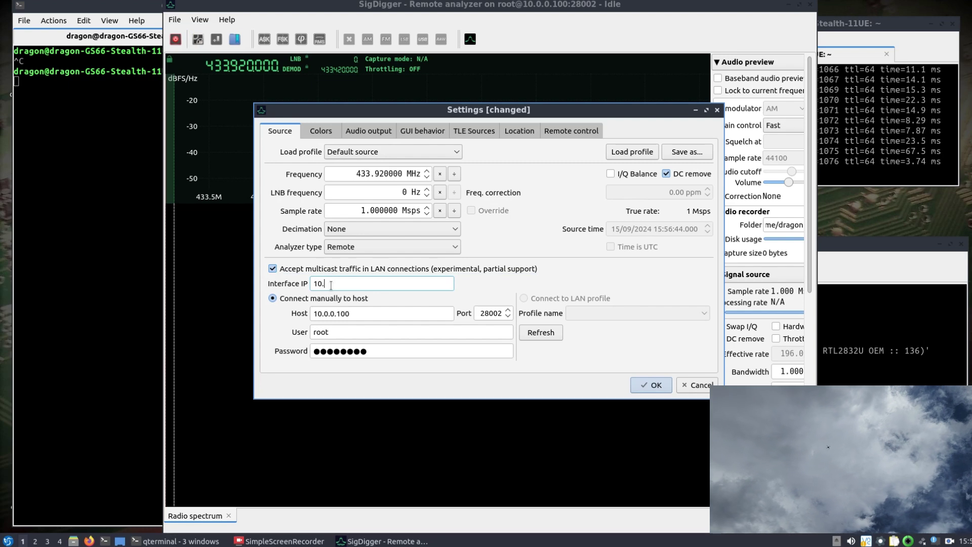
text(0.0.101)
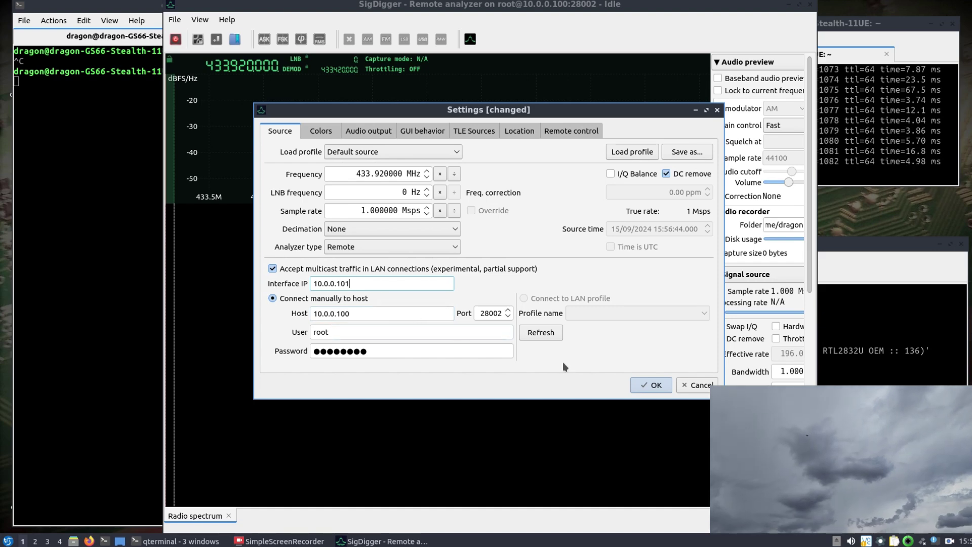
click(650, 385)
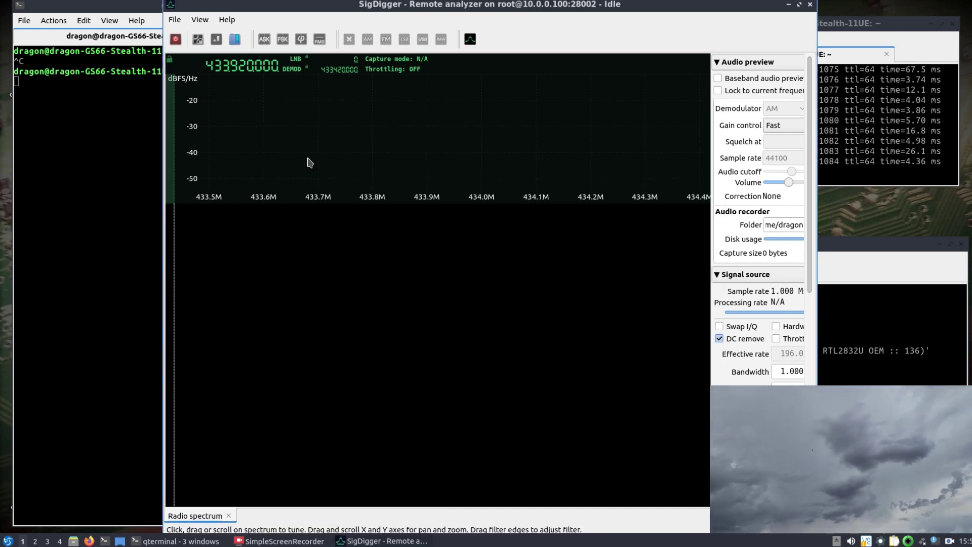
- Start the live capture from the remote receiver and set the FFT rate to 10 fps
click(175, 40)
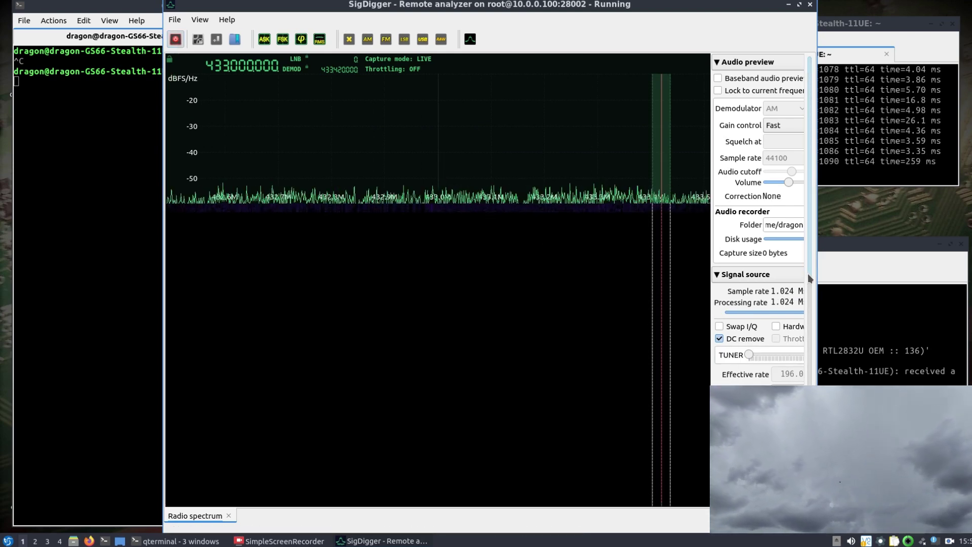
scroll(810, 303, down, 5)
scroll(773, 250, down, 8)
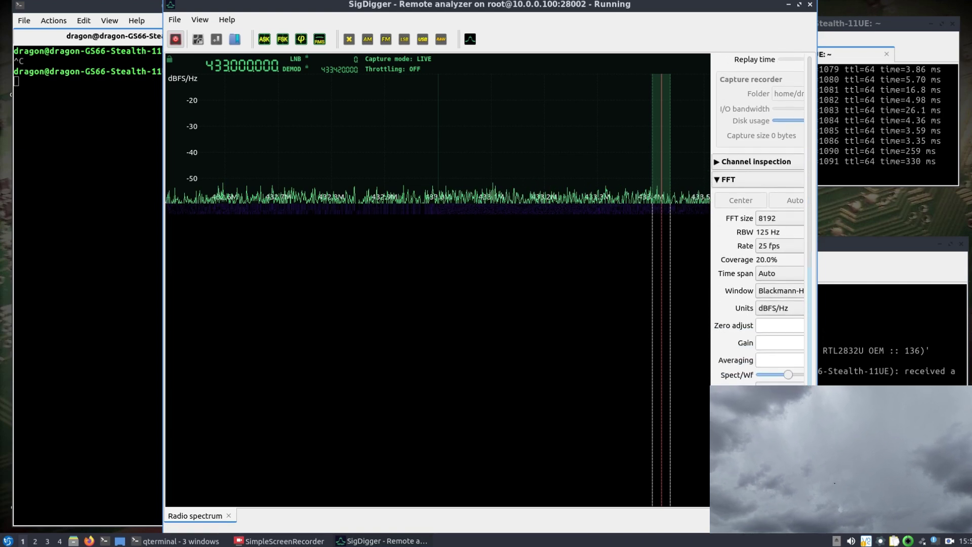
click(773, 250)
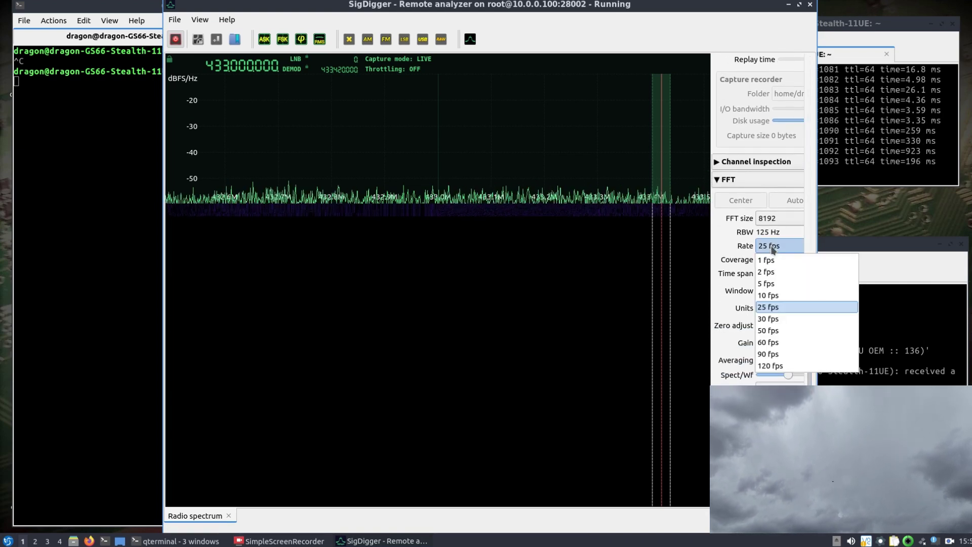
click(777, 296)
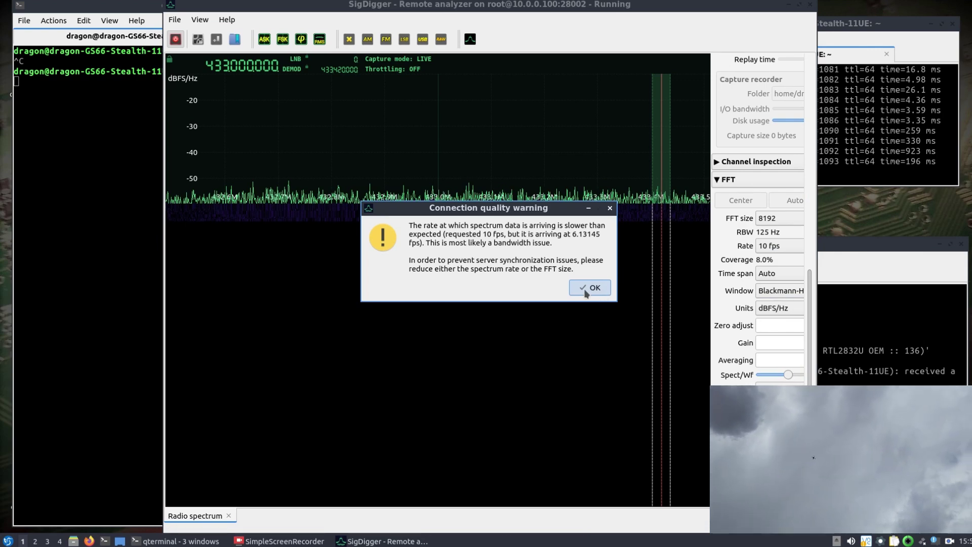
click(585, 288)
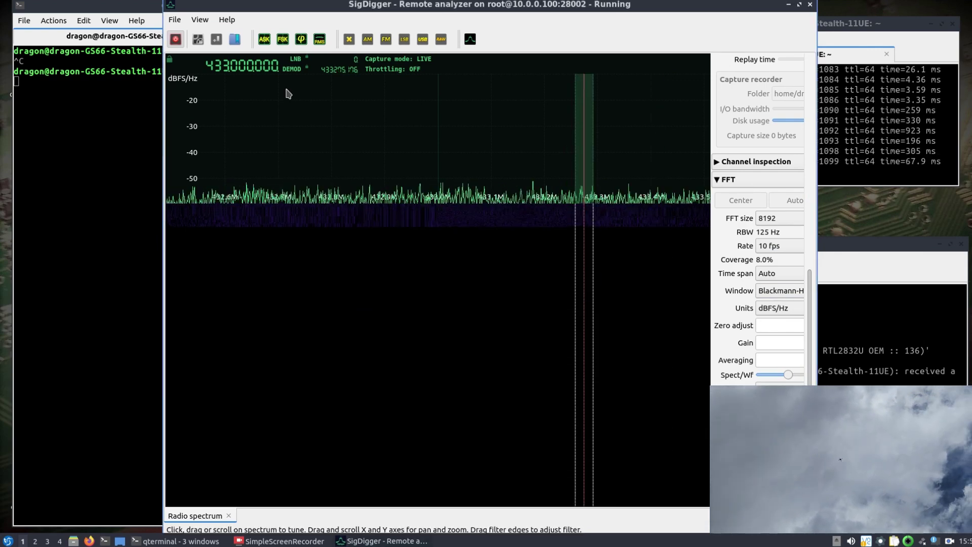
- Change the centre frequency from 433000000 to 99000000 Hz, dismissing the connection warning
scroll(209, 68, down, 4)
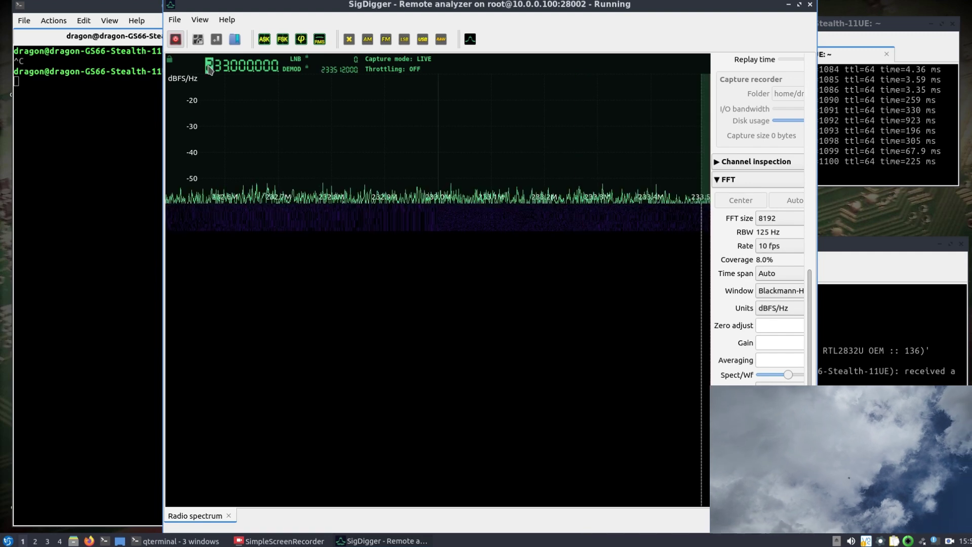
scroll(209, 68, up, 1)
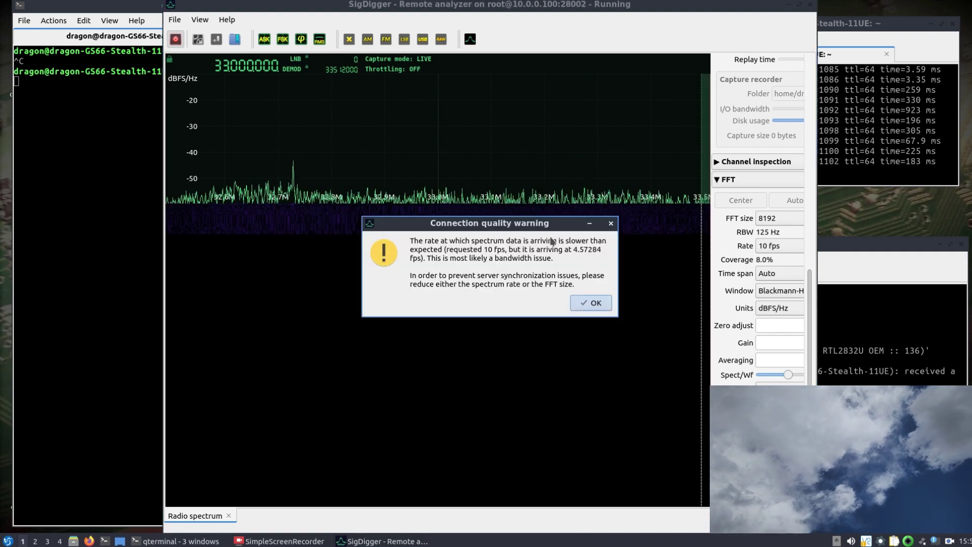
click(589, 303)
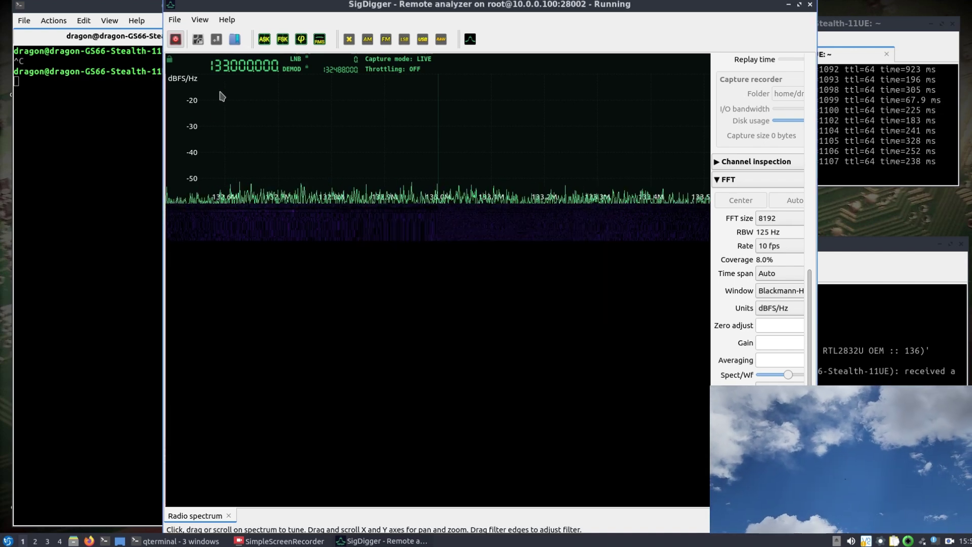
scroll(218, 71, down, 3)
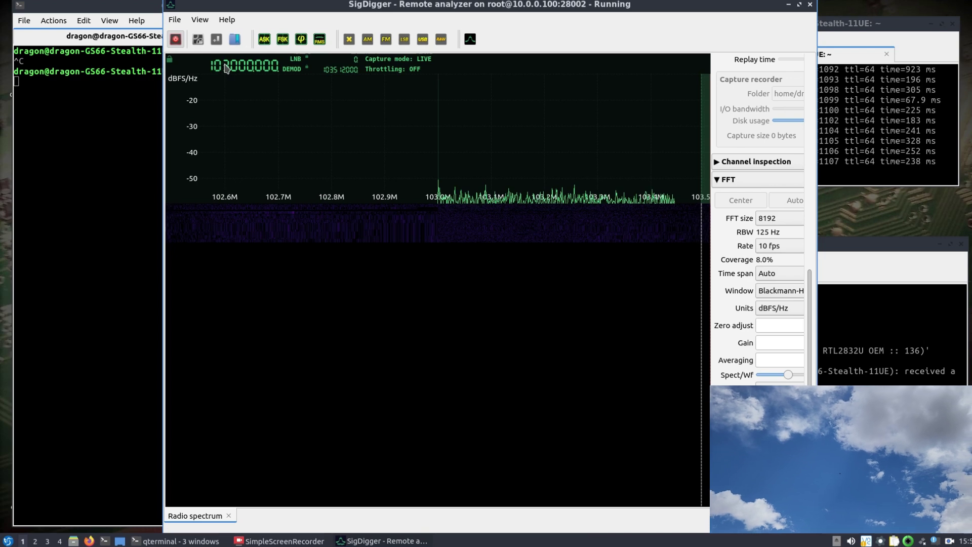
scroll(226, 68, down, 1)
scroll(228, 71, down, 2)
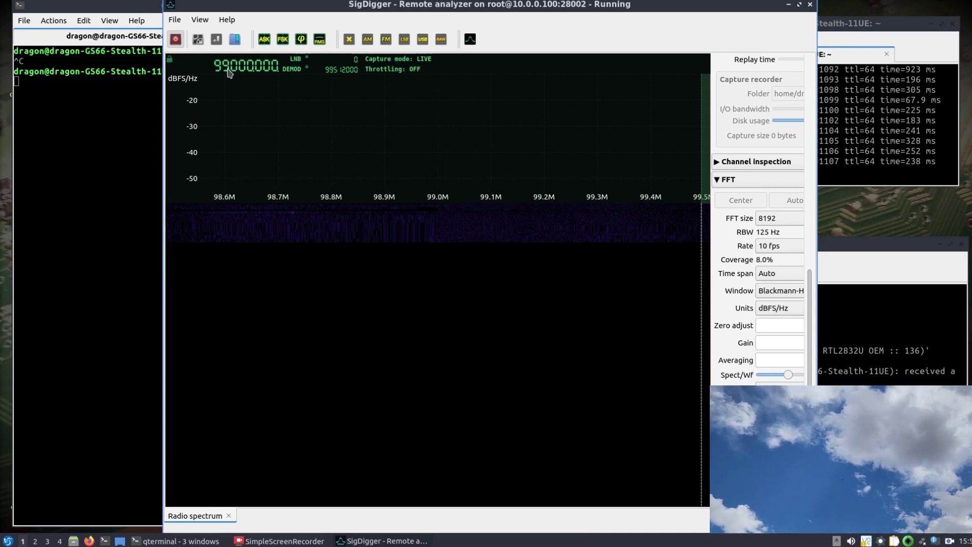
- Adjust the TUNER gain slider and dismiss the connection quality warnings
drag(808, 373, 806, 208)
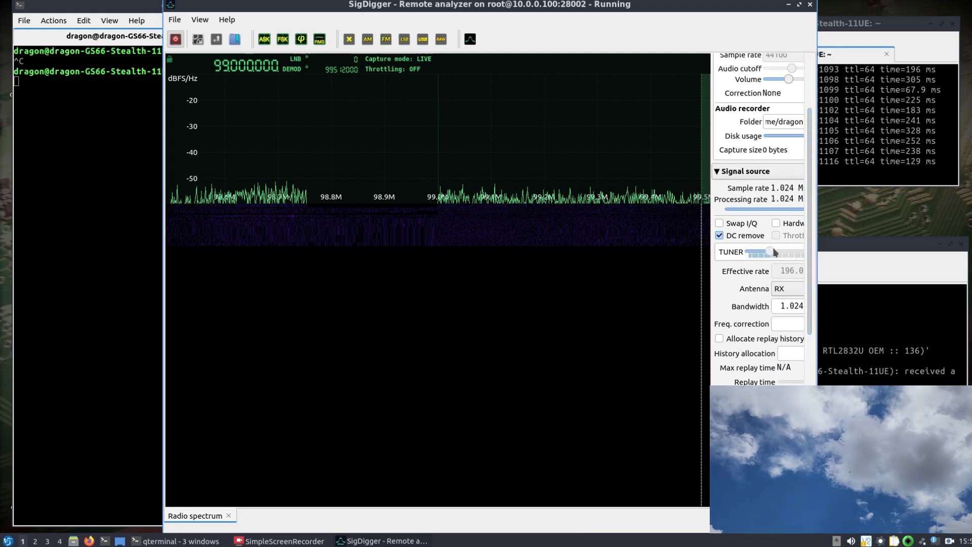
drag(749, 251, 789, 252)
click(582, 302)
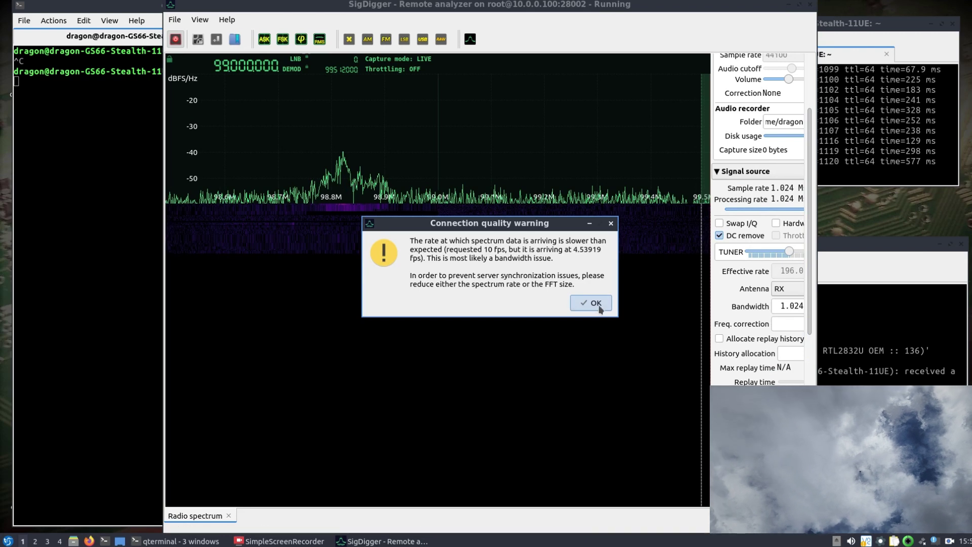
click(590, 303)
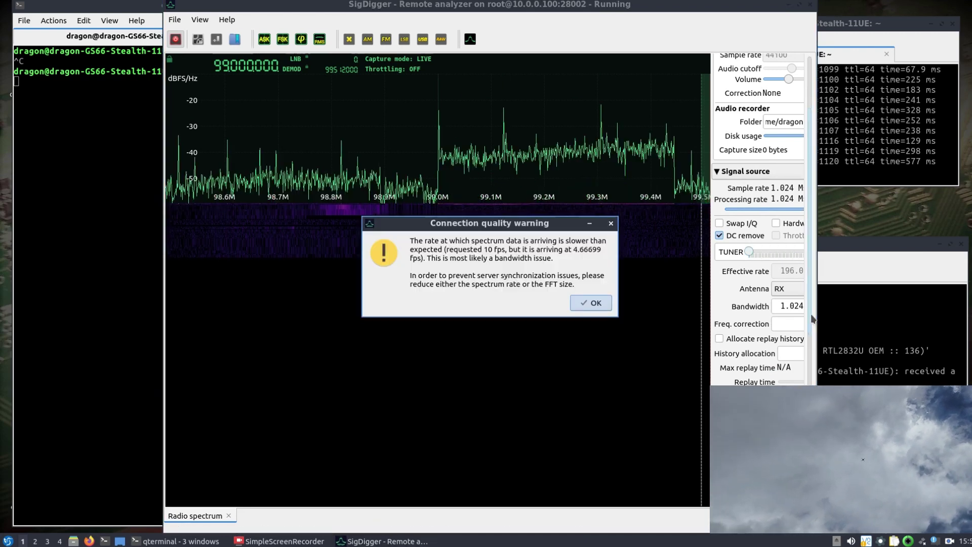
scroll(760, 304, down, 8)
scroll(788, 302, down, 1)
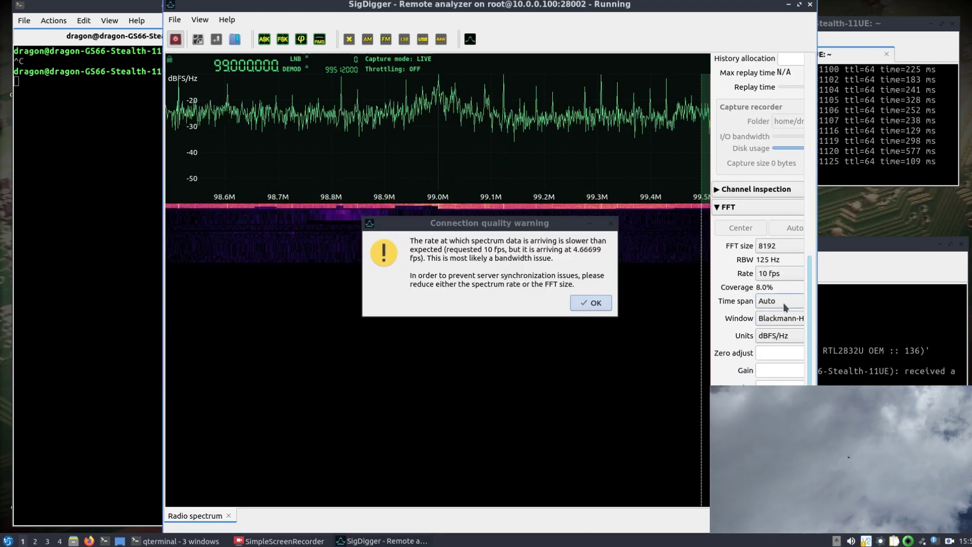
click(594, 300)
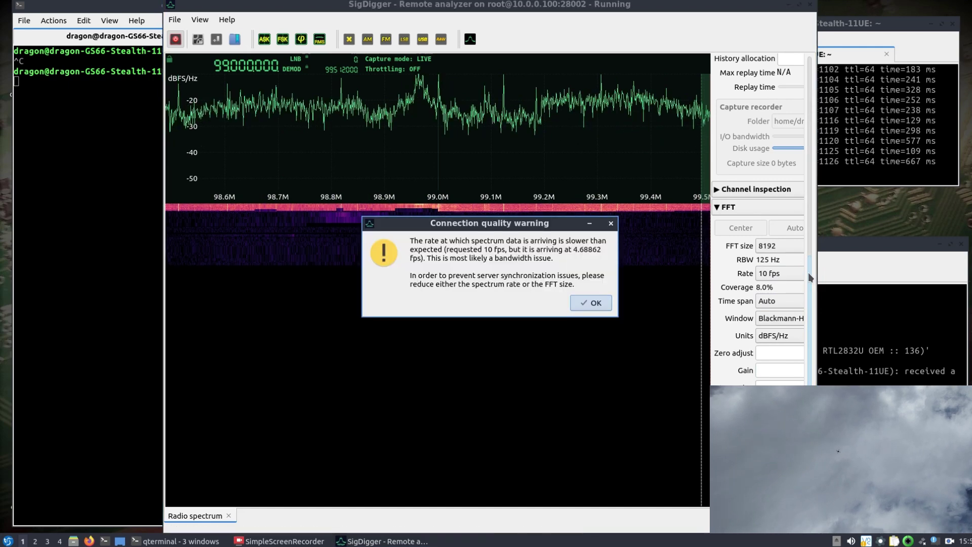
- Lower the spectrum rate to 5 fps
click(782, 273)
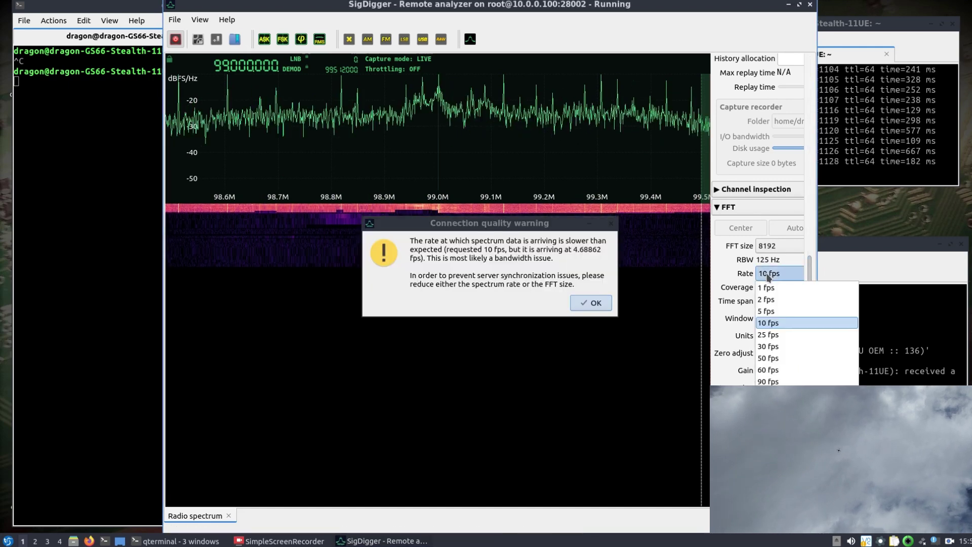
click(772, 311)
click(591, 302)
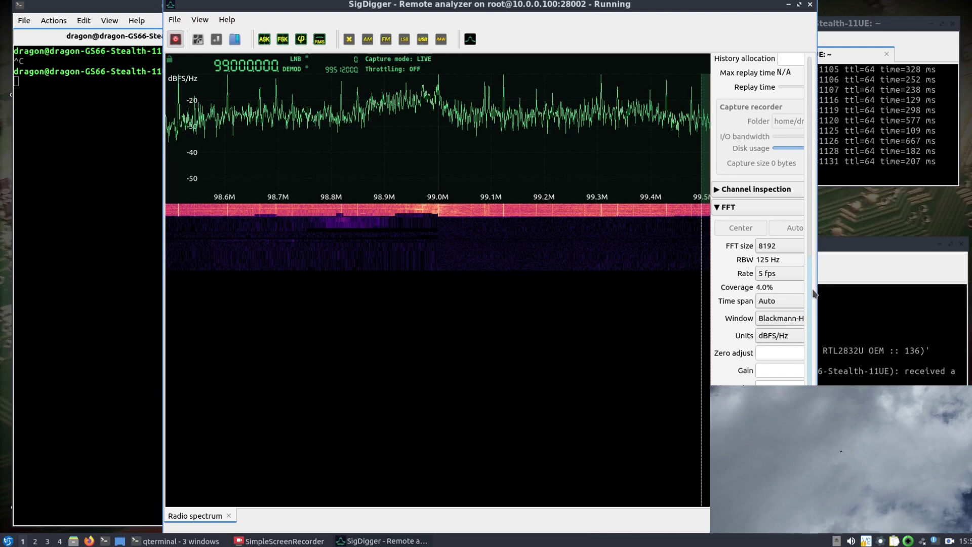
- Trim the tuner gain down and drag the connection warning to the lower left
scroll(813, 223, up, 3)
scroll(813, 223, up, 3)
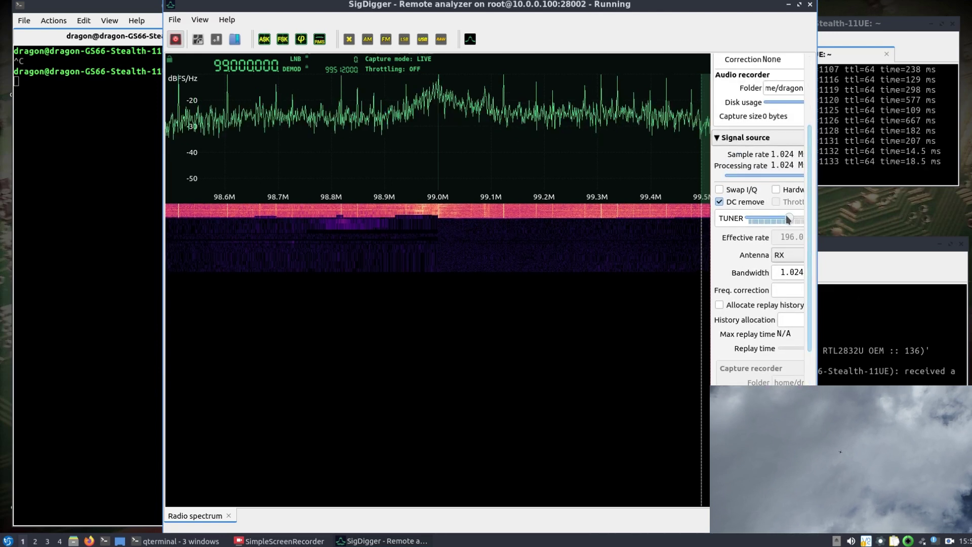
drag(788, 218, 780, 219)
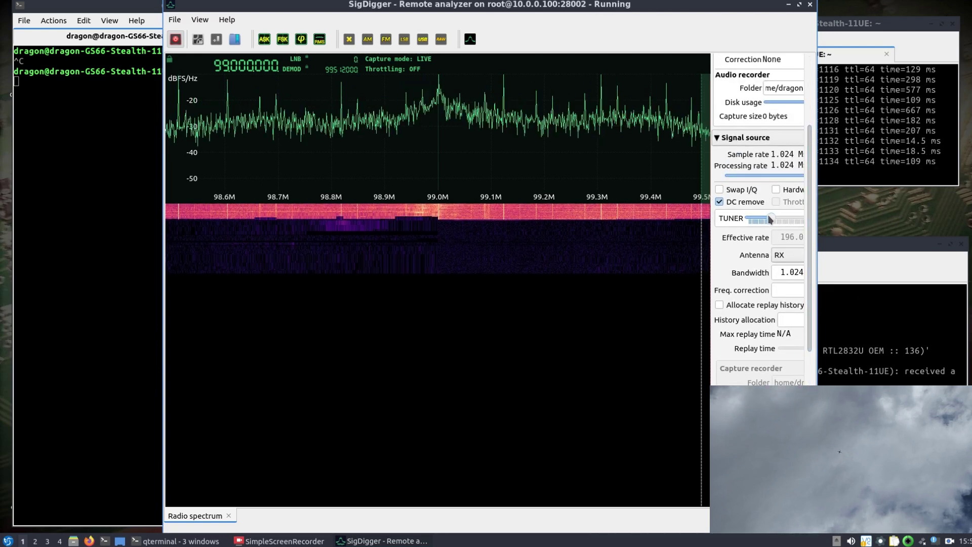
scroll(811, 205, up, 4)
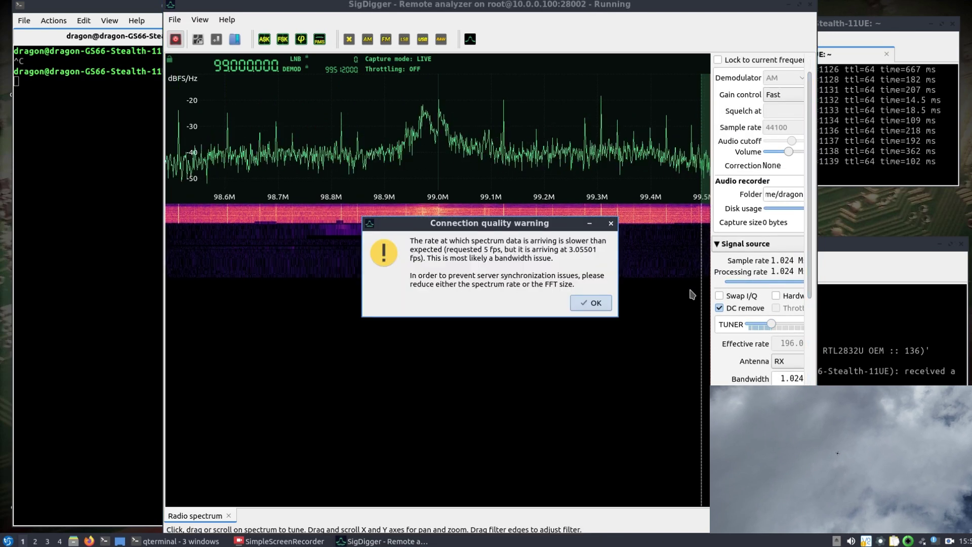
click(594, 306)
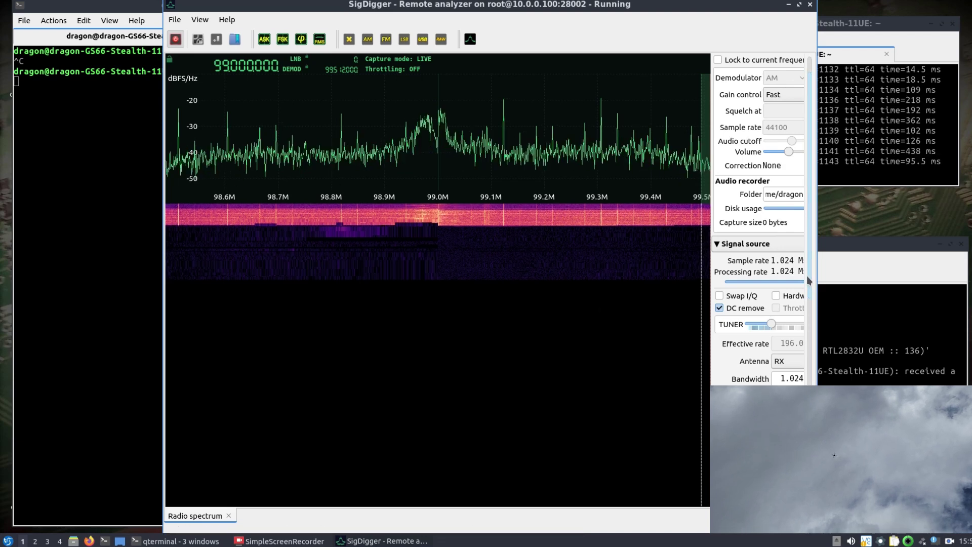
drag(808, 280, 805, 350)
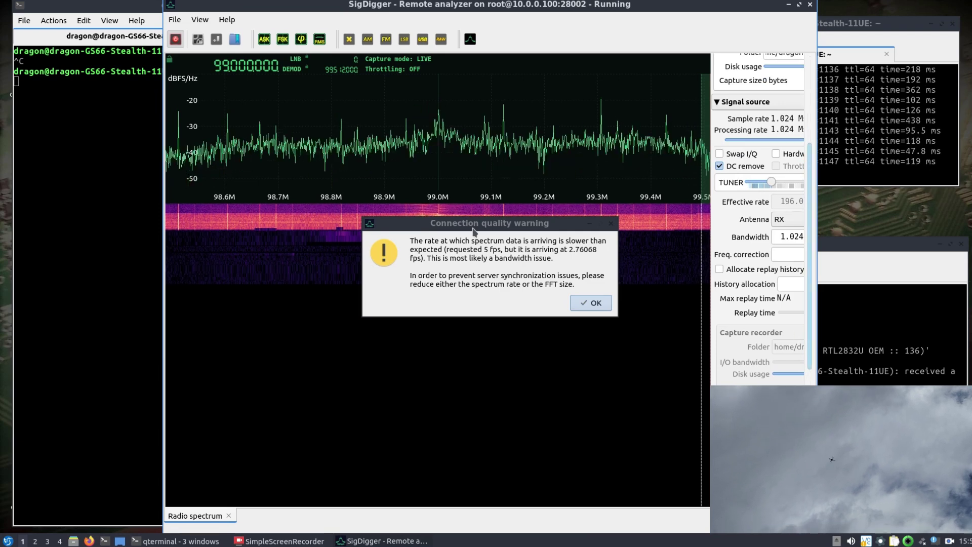
drag(474, 228, 192, 357)
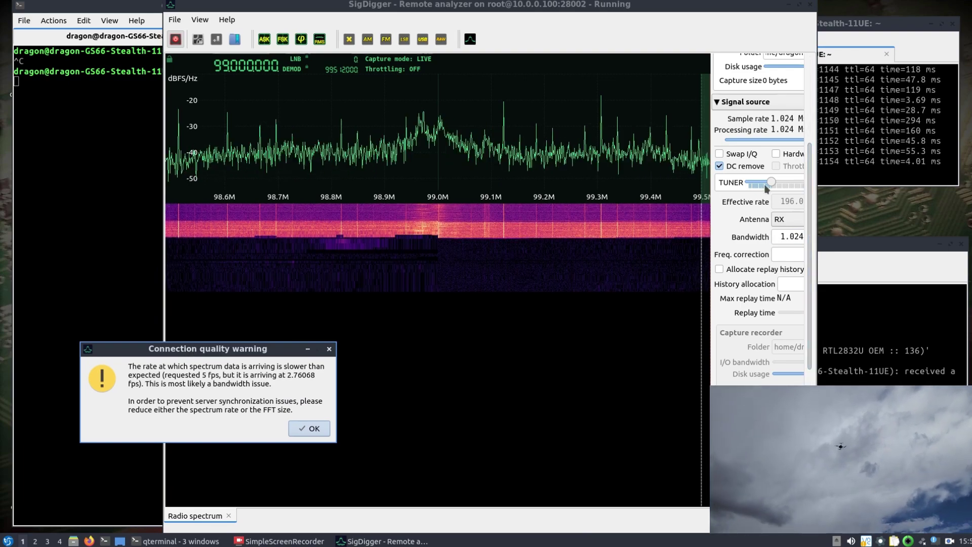
- Lower the tuner gain slightly while the 99 MHz FM spectrum keeps streaming
drag(771, 186, 763, 187)
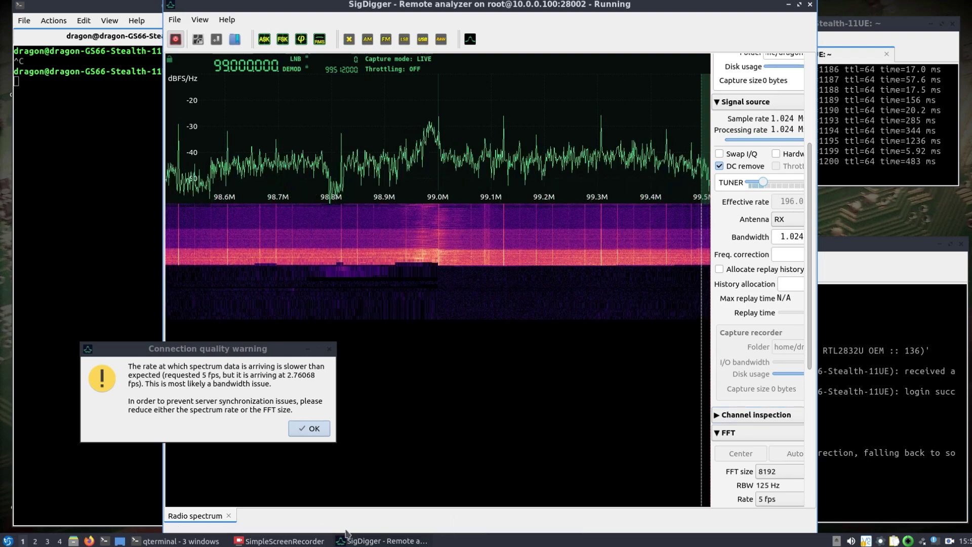
- Minimize SimpleScreenRecorder and bring the ping terminal forward
click(302, 542)
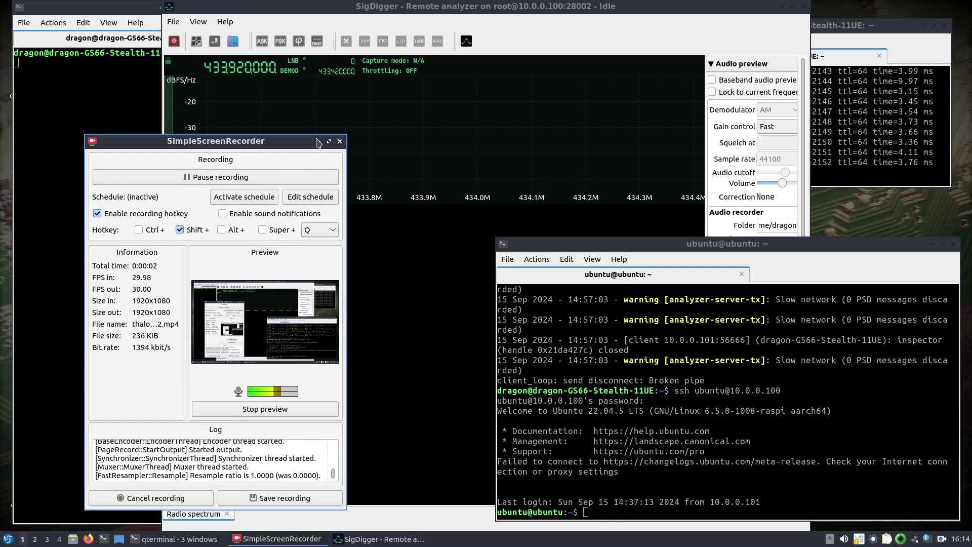
click(317, 141)
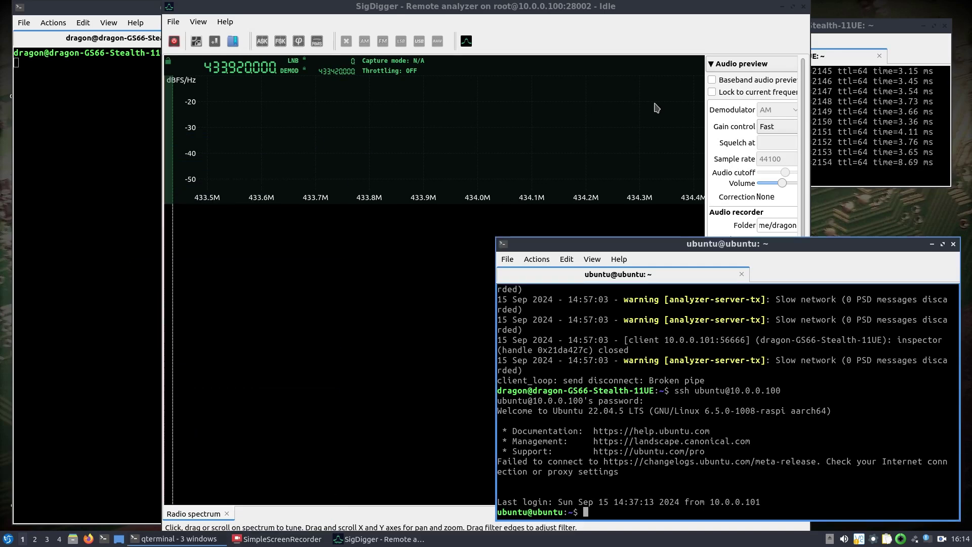
click(816, 127)
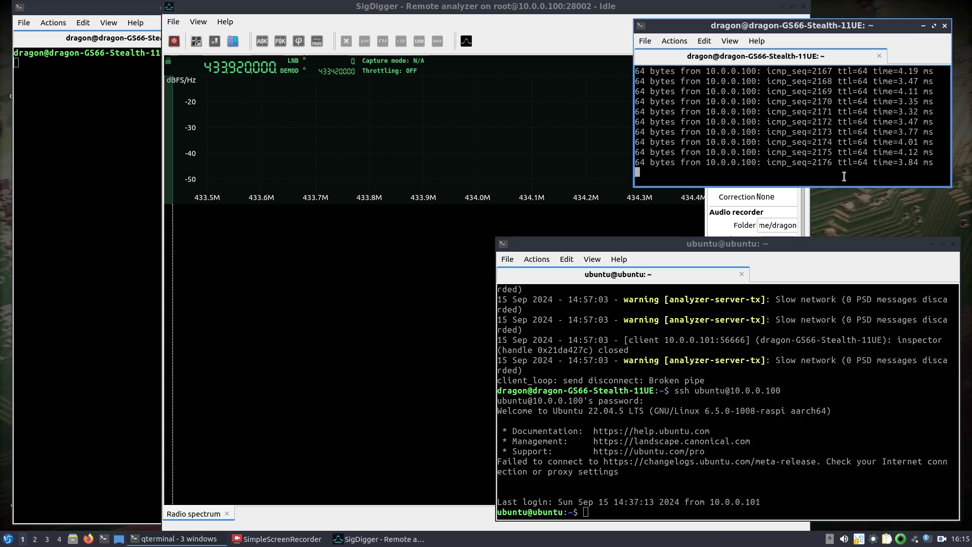
- Run 'screen suscli devserv if=10.0.0.100' in the drone terminal and detach the session
click(802, 379)
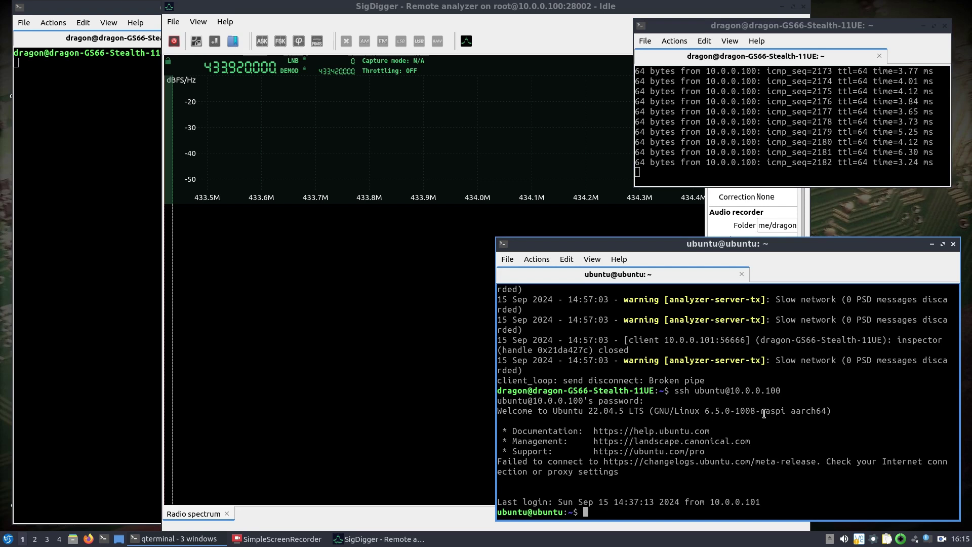
text(een )
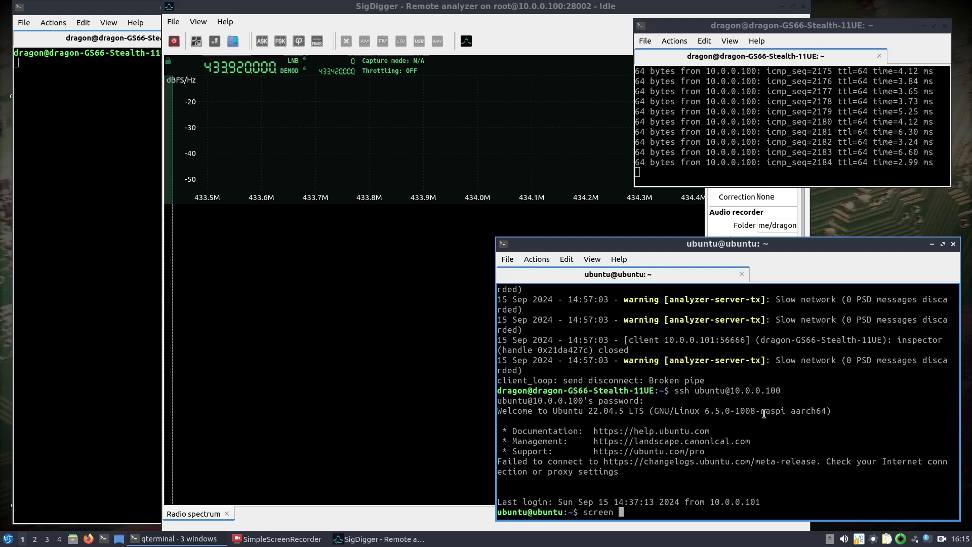
text(suscli devserv if=10.0.0)
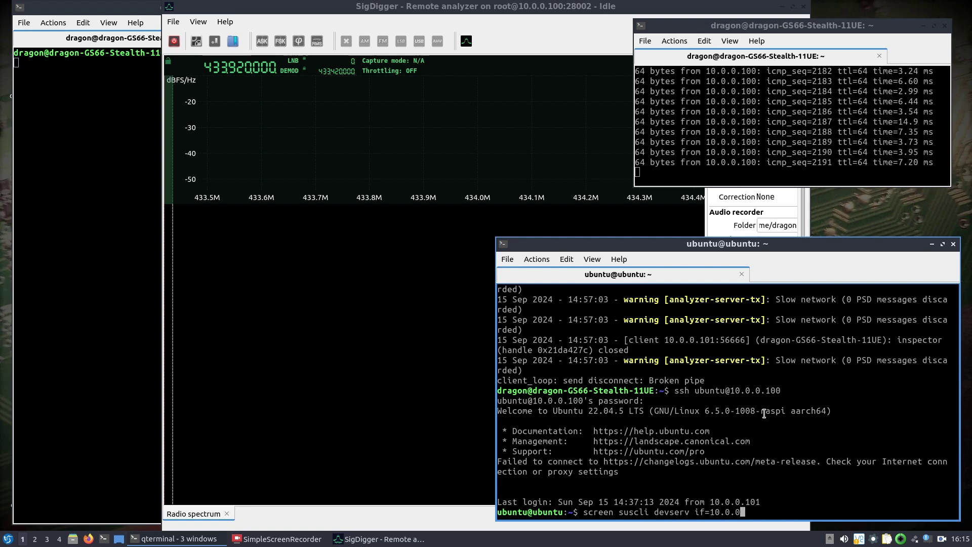
text(.100)
key(Return)
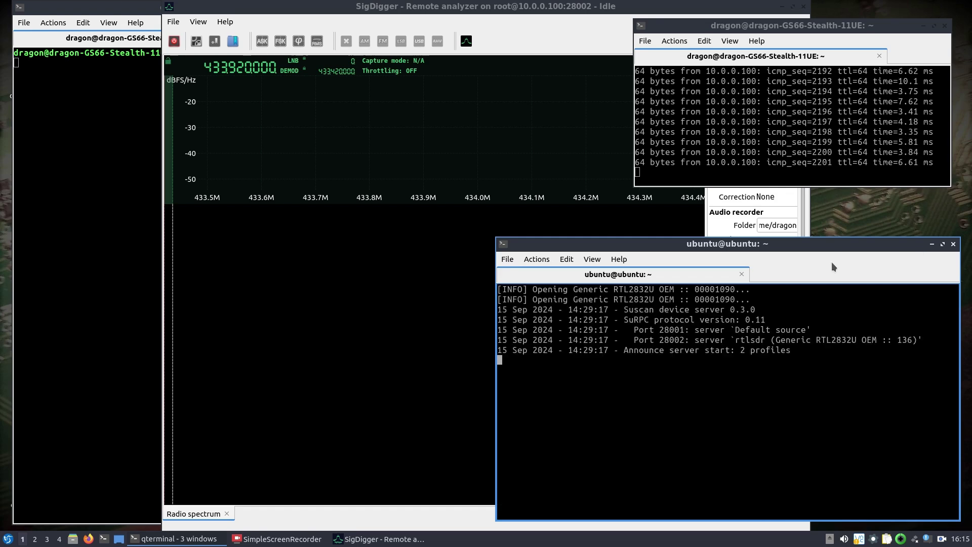
key(ctrl+a)
key(d)
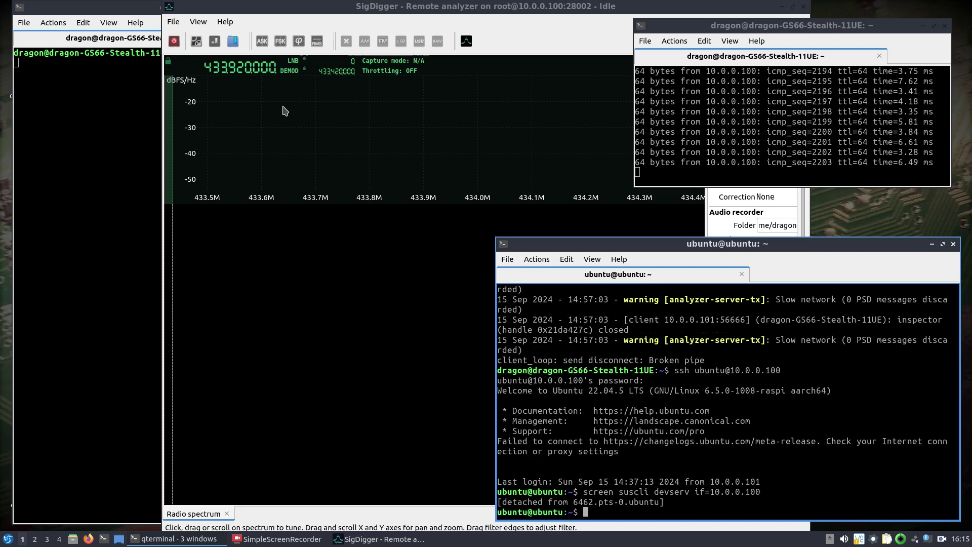
- Accept multicast traffic on interface IP 10.0.0.101, apply, and start the live capture
click(194, 44)
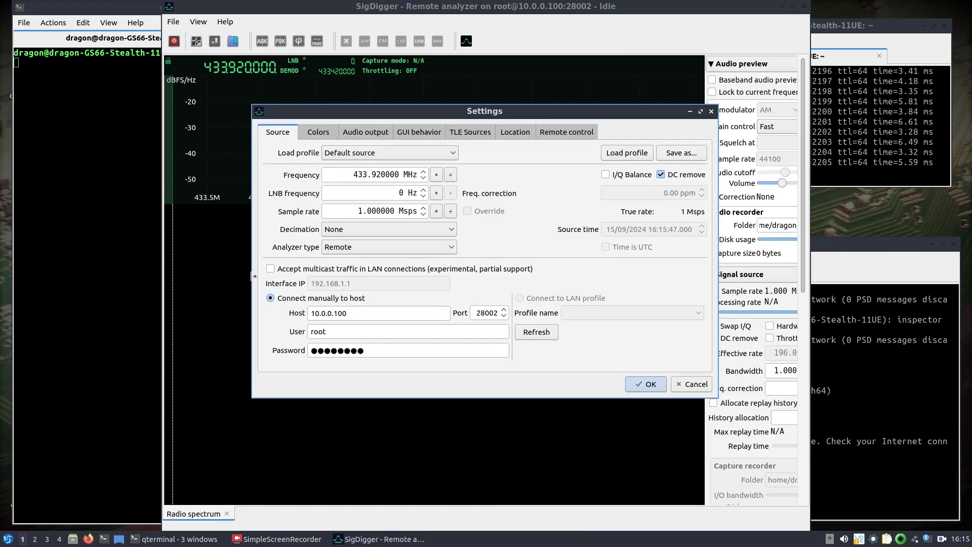
click(271, 269)
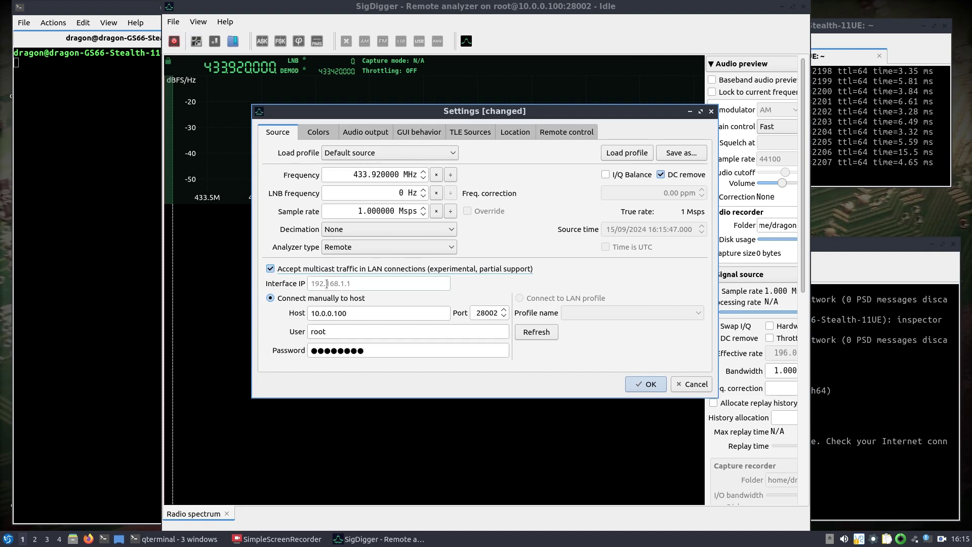
click(358, 282)
text(10.0.0.101)
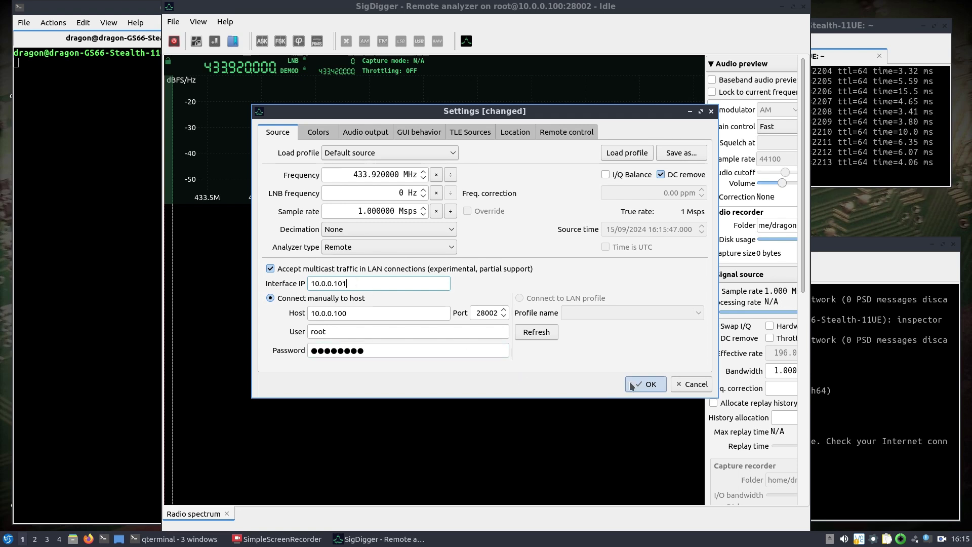
click(644, 383)
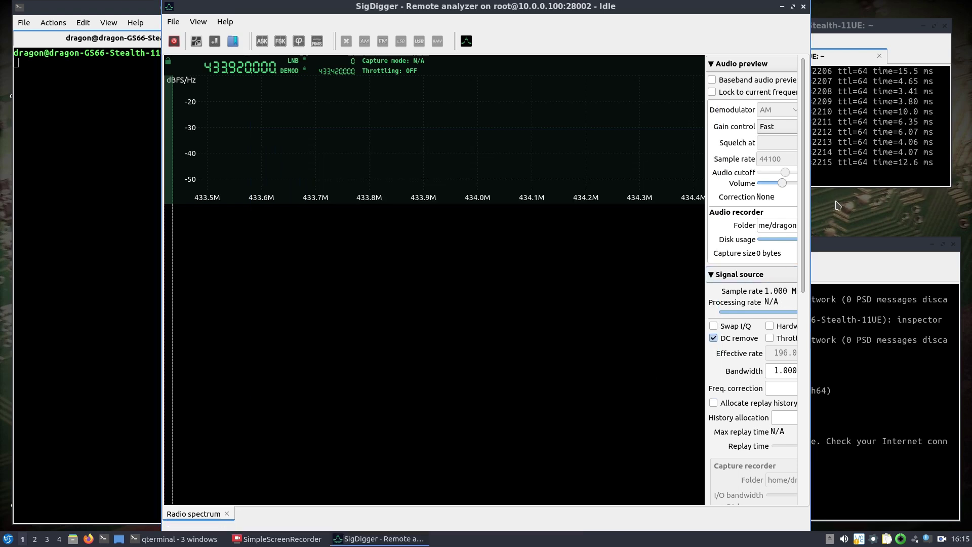
click(174, 41)
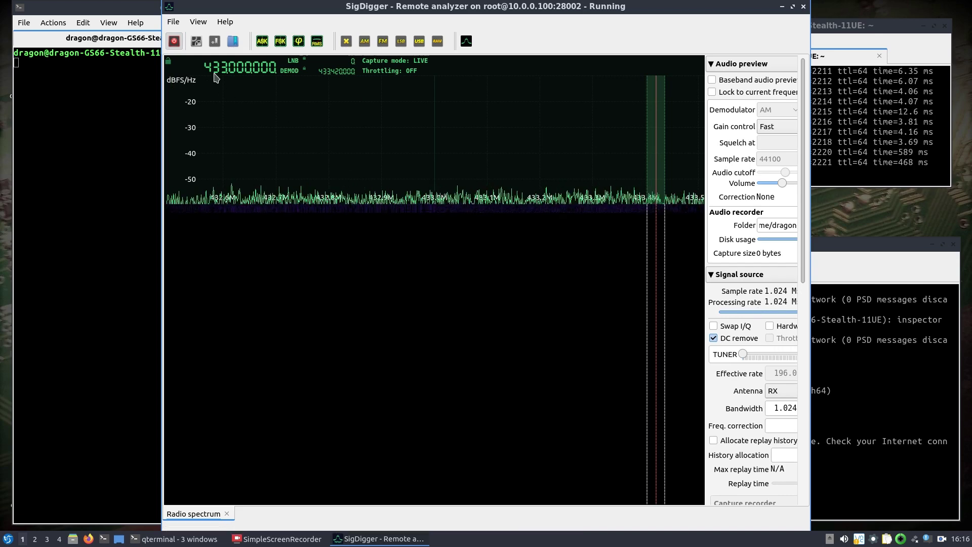
- Retune to 93000000 Hz, move the connection warning aside, and raise the ping terminal
scroll(211, 74, down, 3)
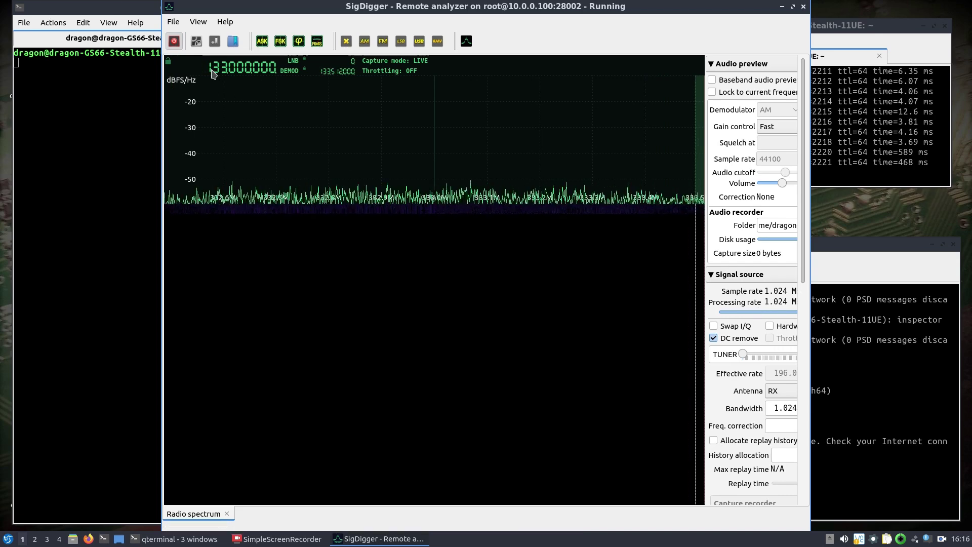
scroll(212, 74, down, 1)
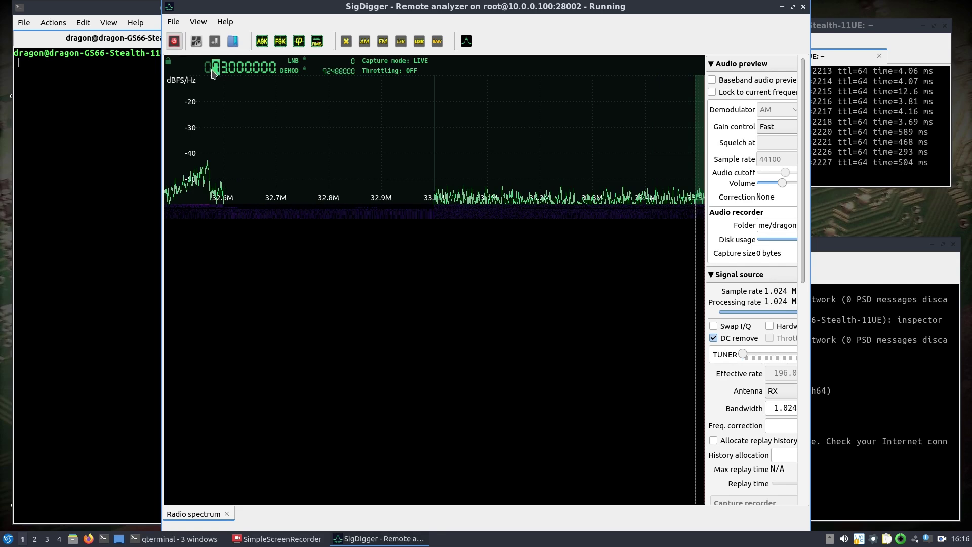
scroll(213, 74, up, 6)
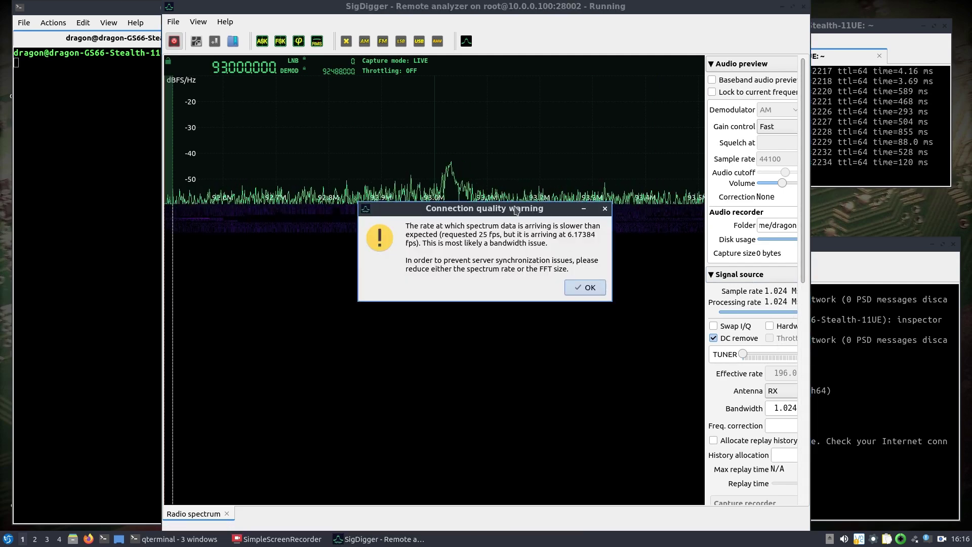
drag(514, 207, 187, 362)
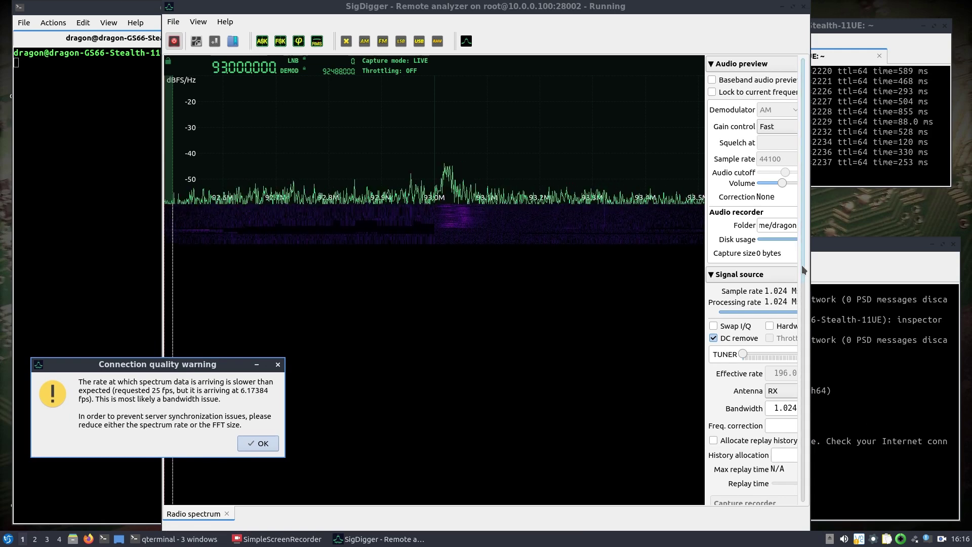
click(860, 150)
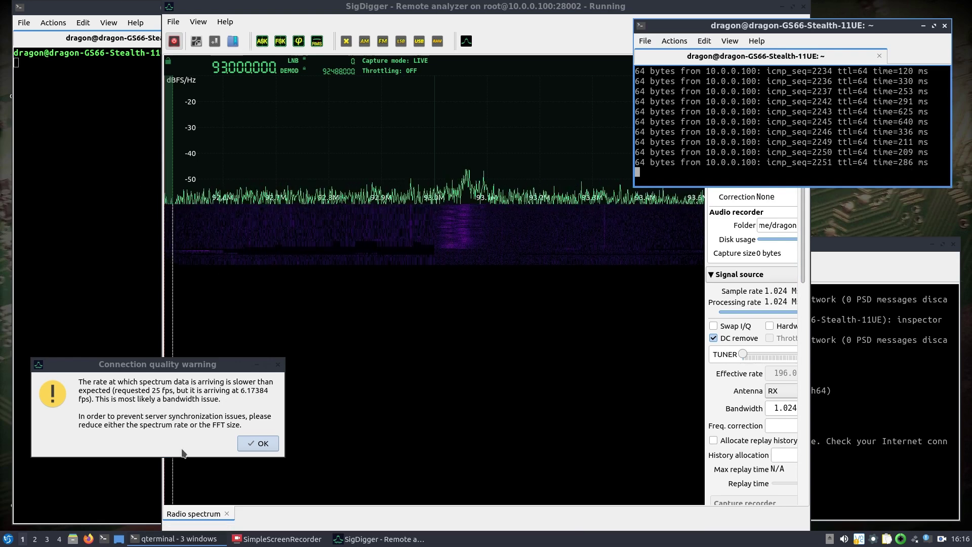
click(103, 538)
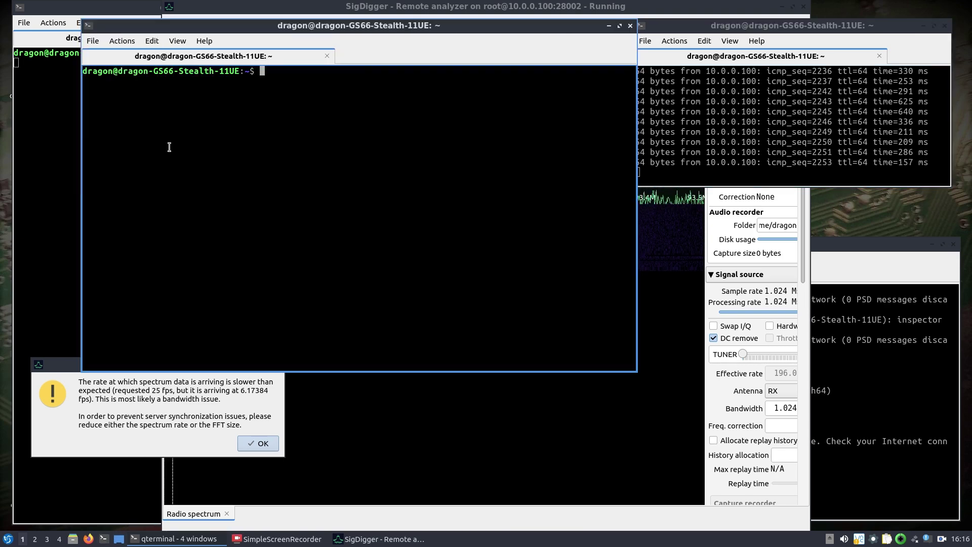
text(ssh ubuntu@10.0.0.100)
key(Return)
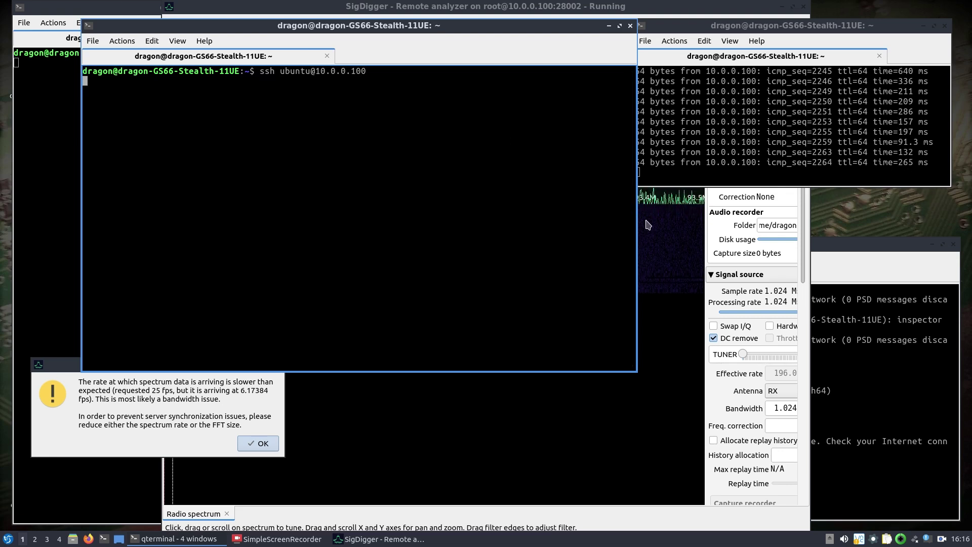
drag(332, 41, 289, 173)
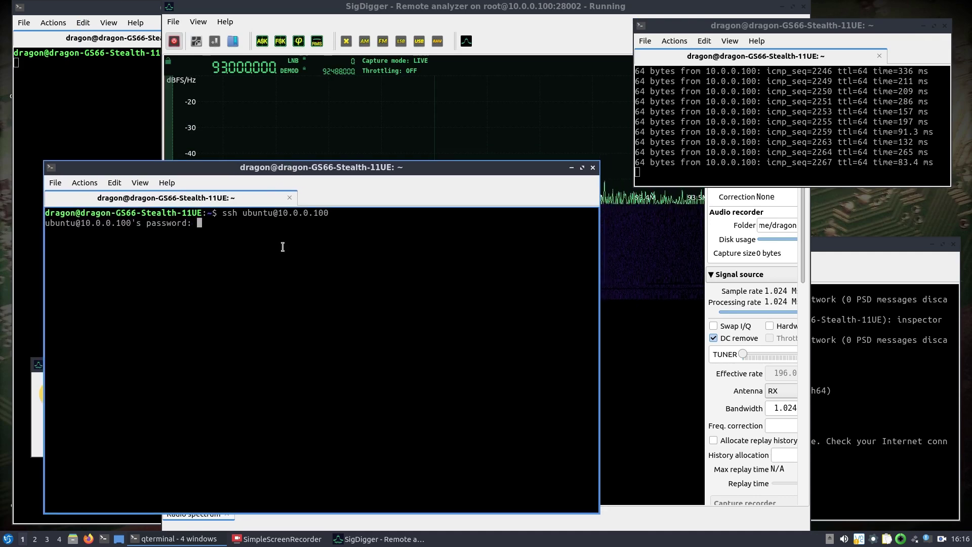
key(Return)
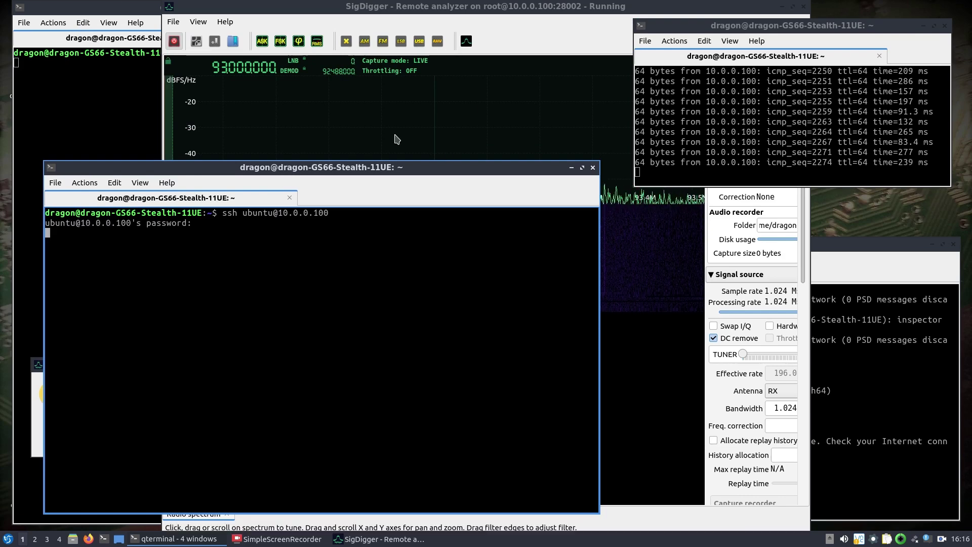
click(177, 44)
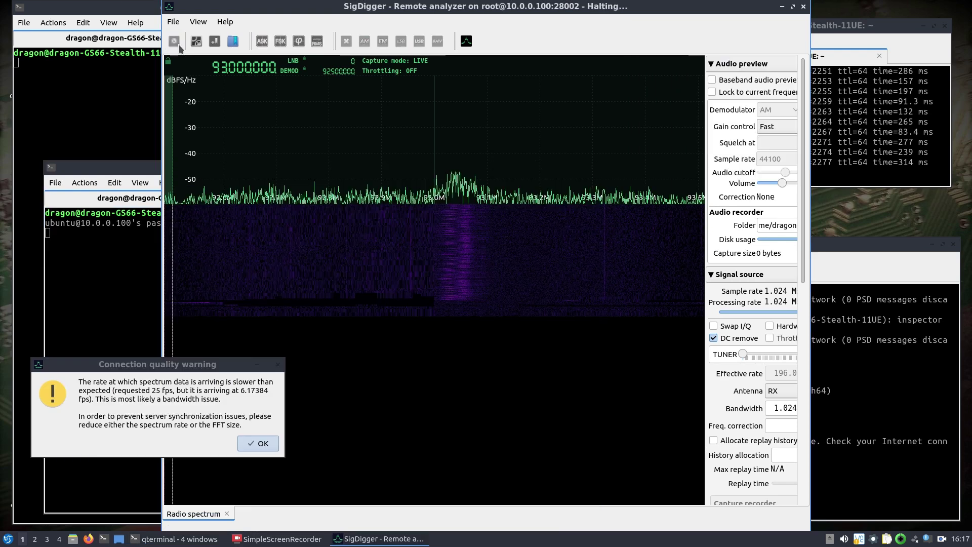
- Run 'screen kismet' on the drone, detach the session, and close the terminal window
click(100, 318)
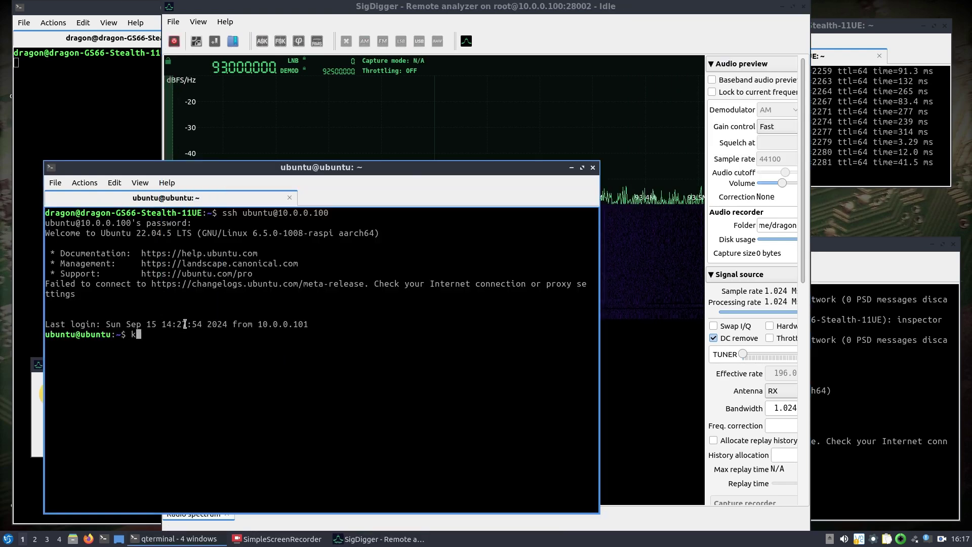
text(screen kisme)
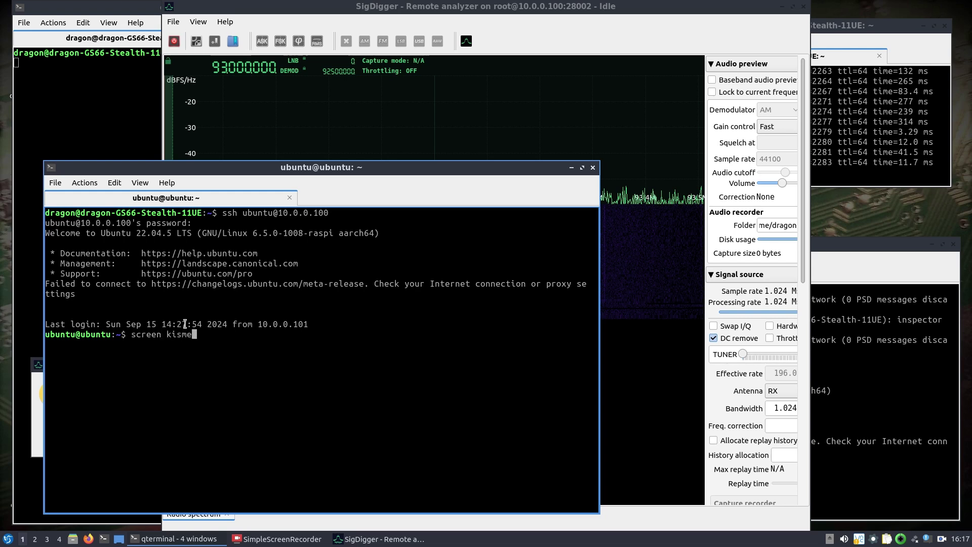
text(t)
key(Return)
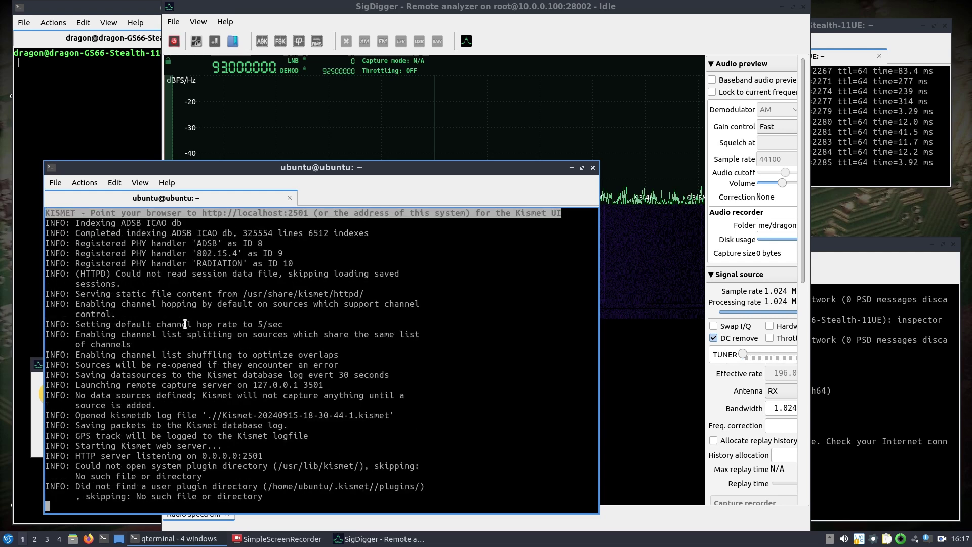
key(ctrl+a)
key(d)
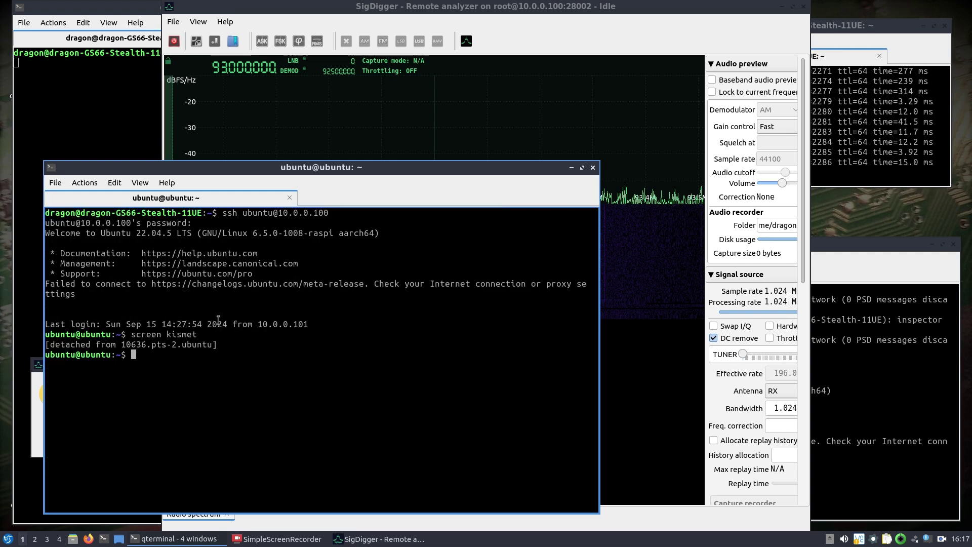
click(593, 167)
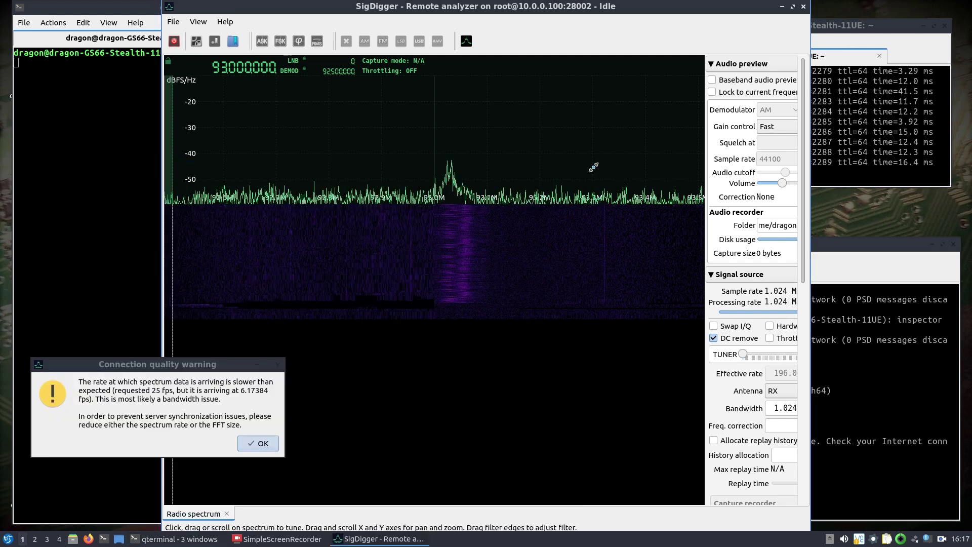
- Launch Firefox and load the drone's Kismet page at 10.0.0.100:2501
click(88, 539)
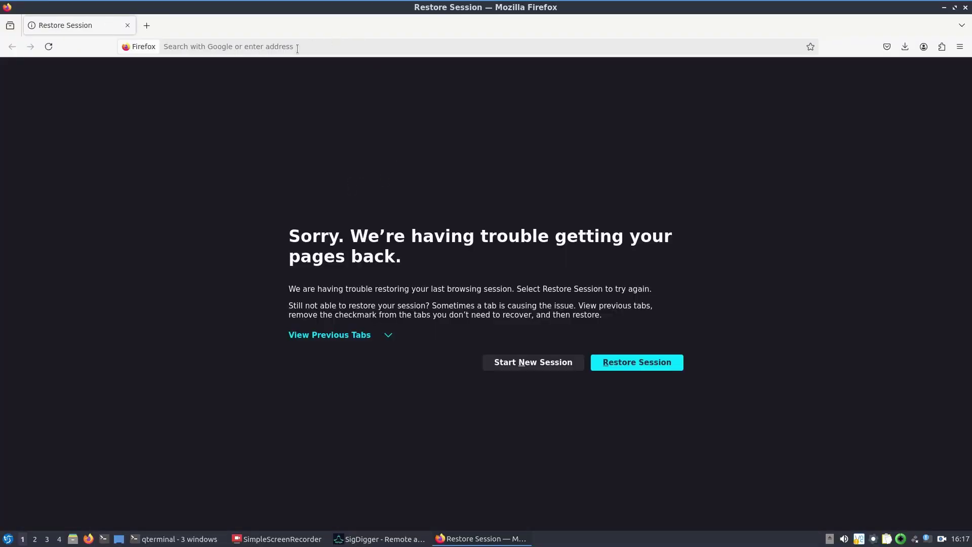
click(297, 47)
text(10.0.0l)
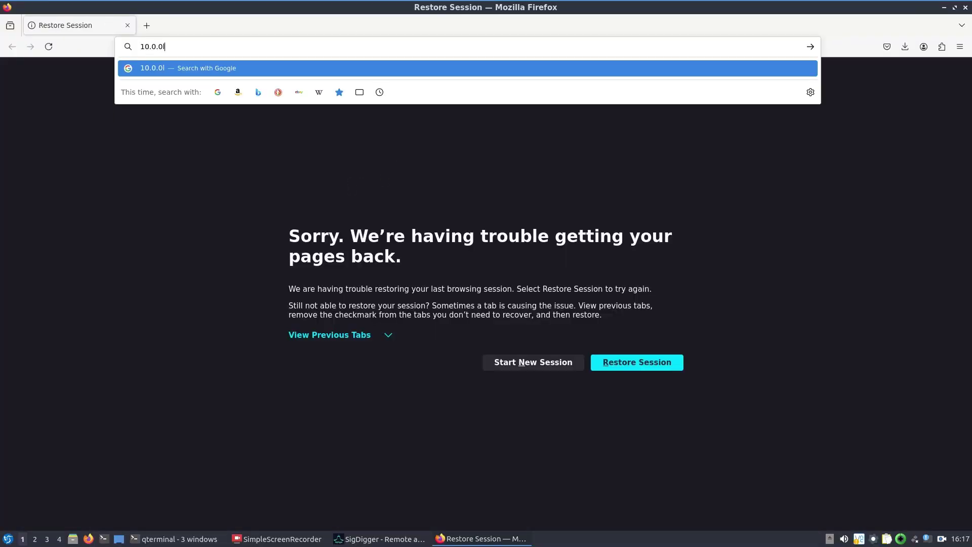
key(BackSpace)
text(.100:2501)
key(Return)
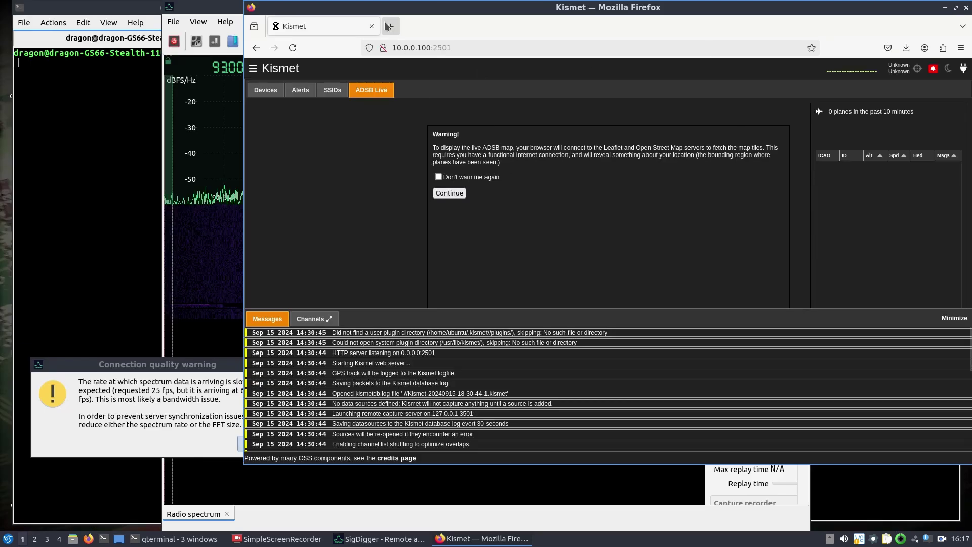
- Enable the hci0 Bluetooth interface in Kismet's Data Sources list alongside rtl433-0, rtladsb-0 and wlan0
drag(384, 9, 192, 41)
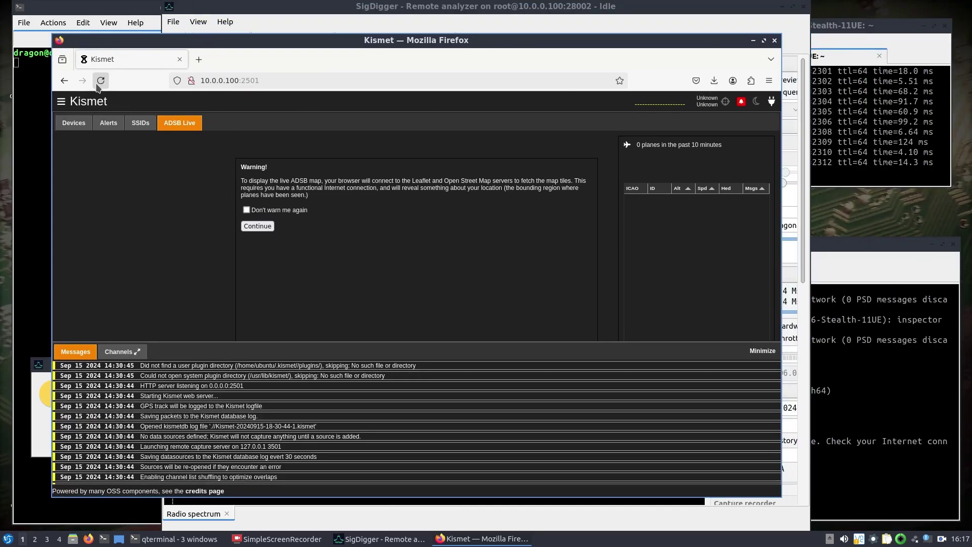
click(60, 102)
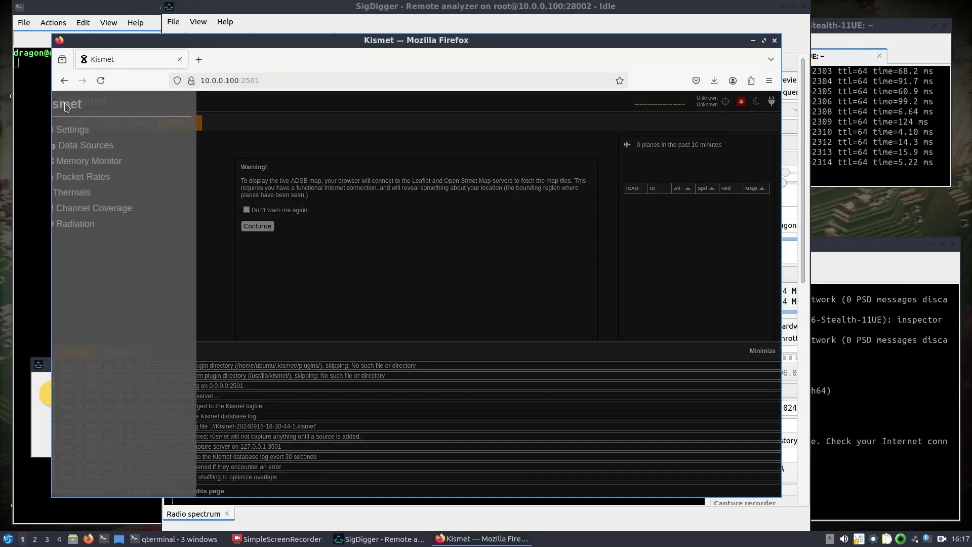
click(87, 145)
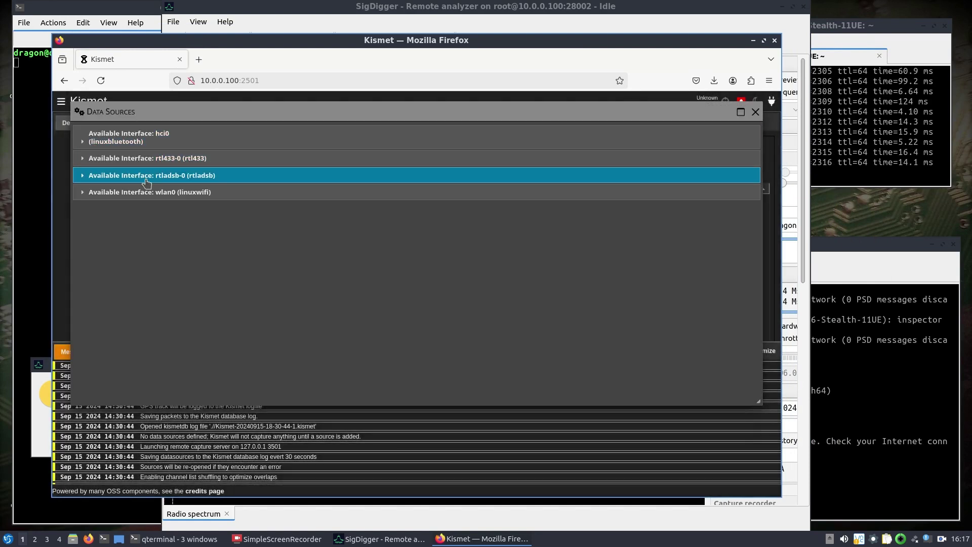
click(144, 139)
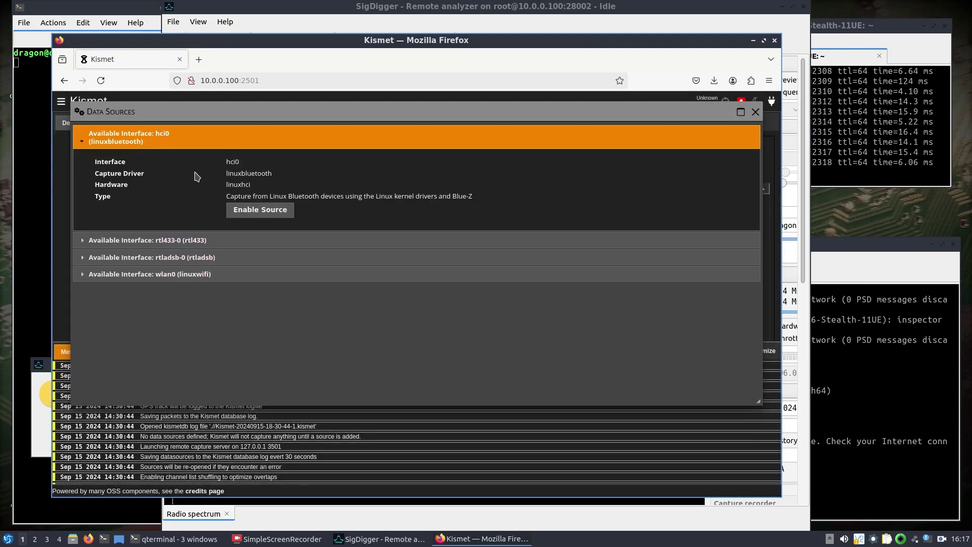
click(250, 212)
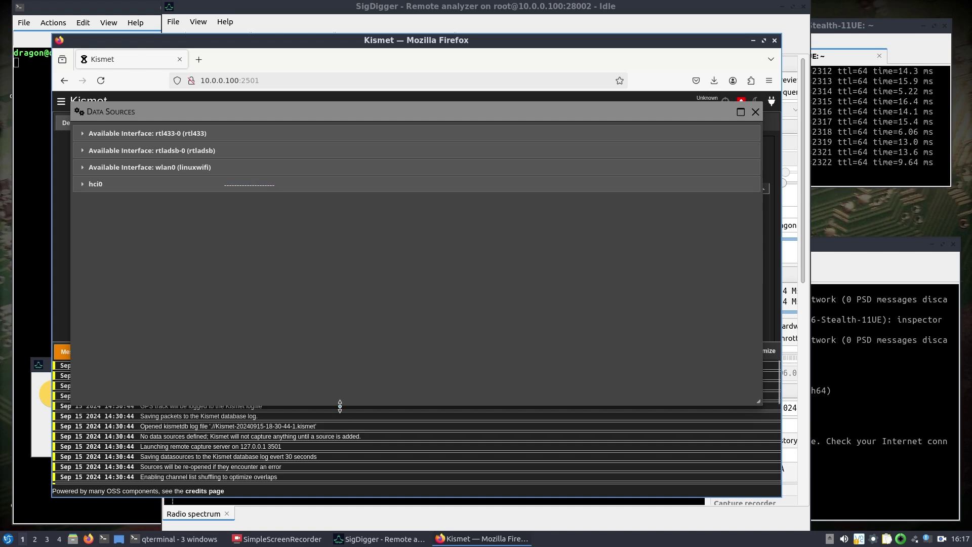
drag(340, 406, 345, 493)
drag(211, 43, 181, 70)
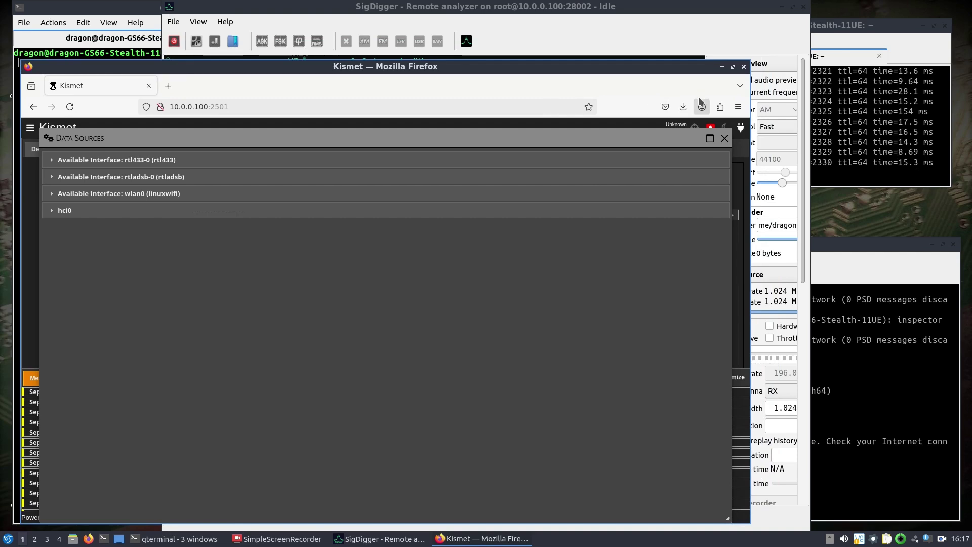
- Close Kismet, restart SigDigger's live 433 MHz capture from the drone, and check ping latency
click(744, 67)
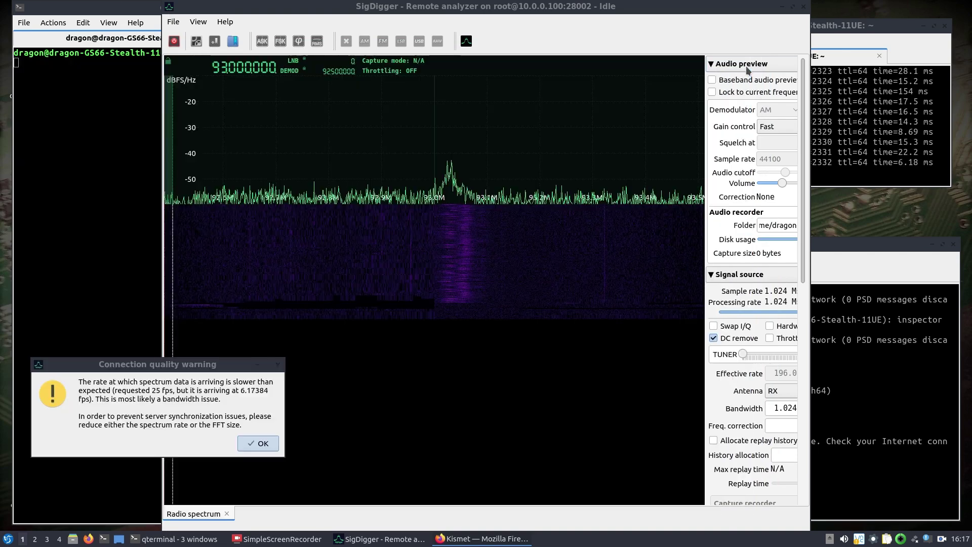
click(838, 120)
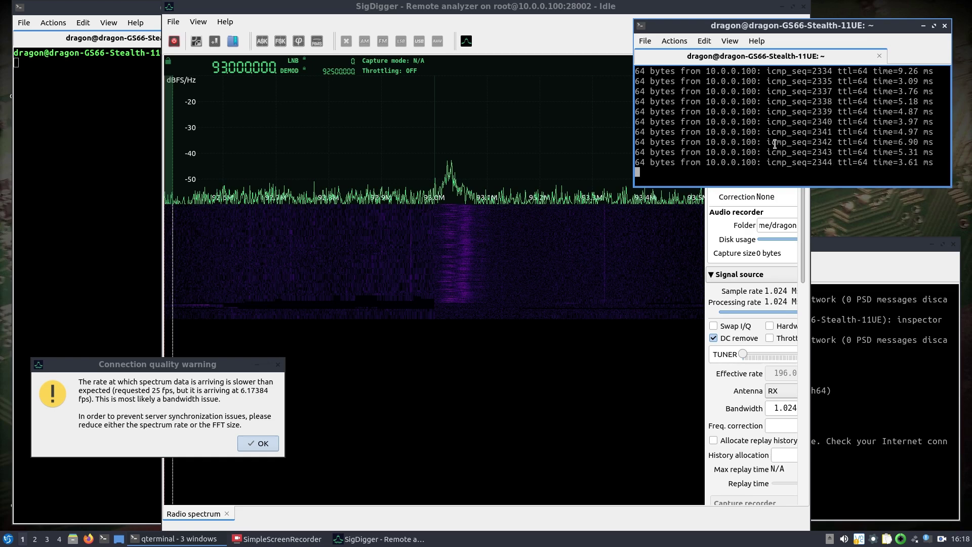
click(176, 41)
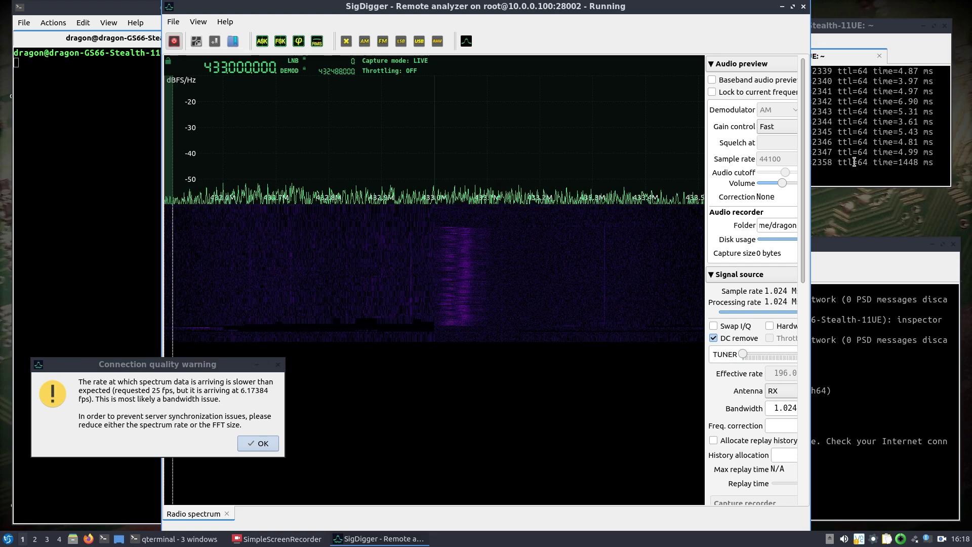
click(854, 162)
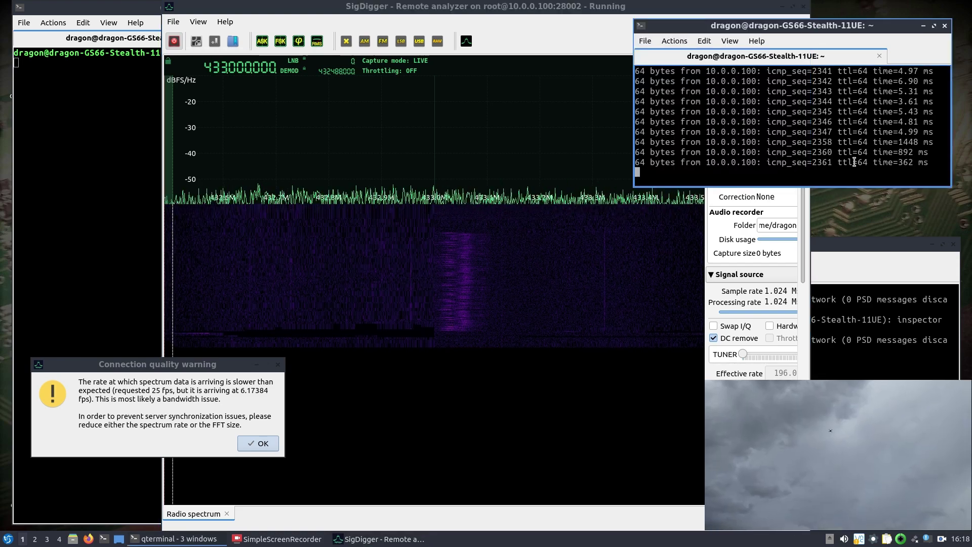